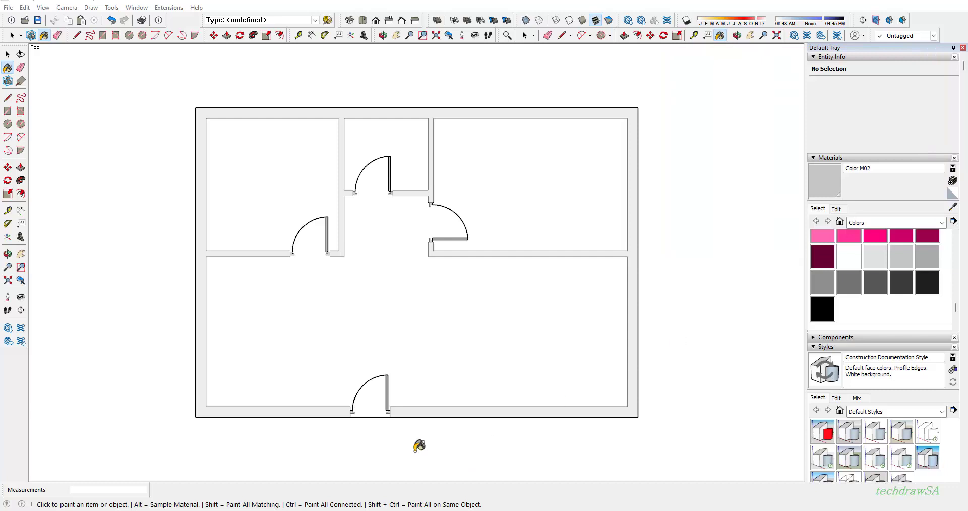
Draw a horizontal cutting-plane line across the large lower room, extending past both outer side walls of the floor plan
left_click(7, 98)
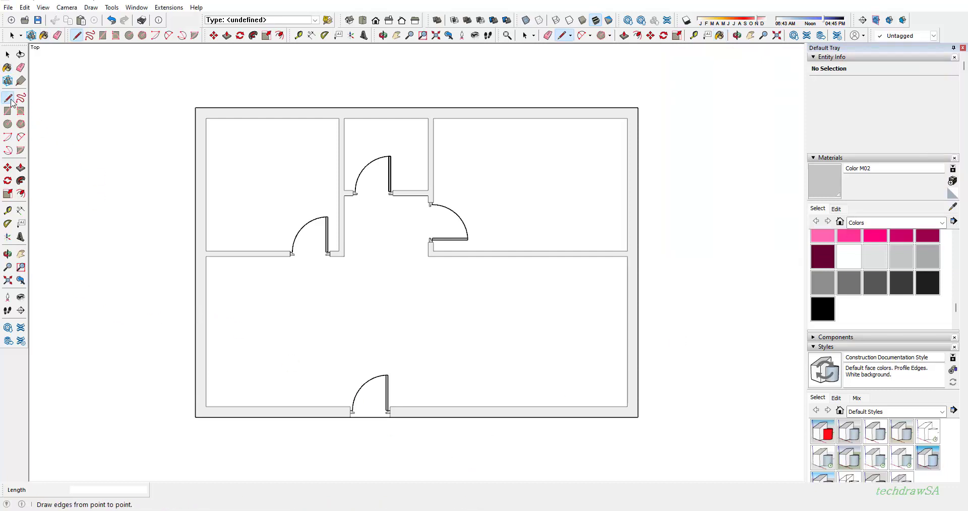
left_click(196, 321)
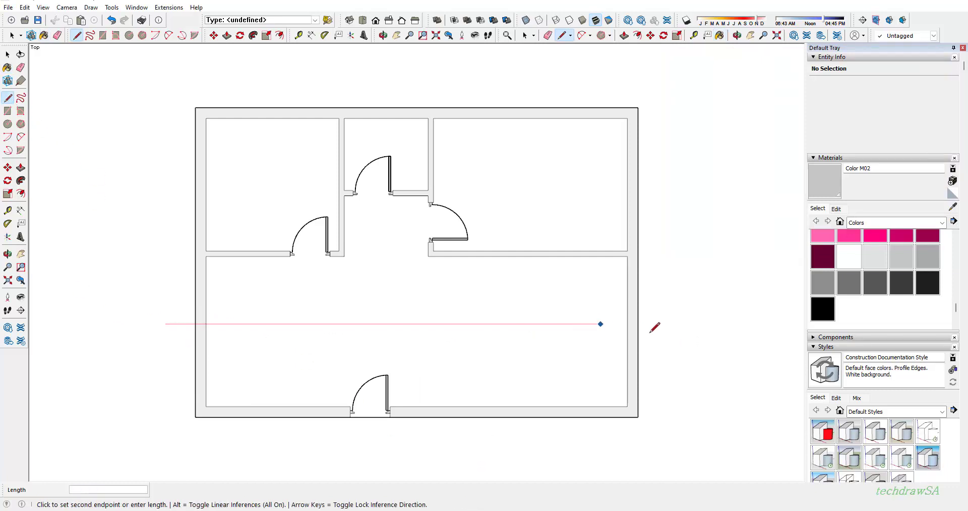
left_click(702, 324)
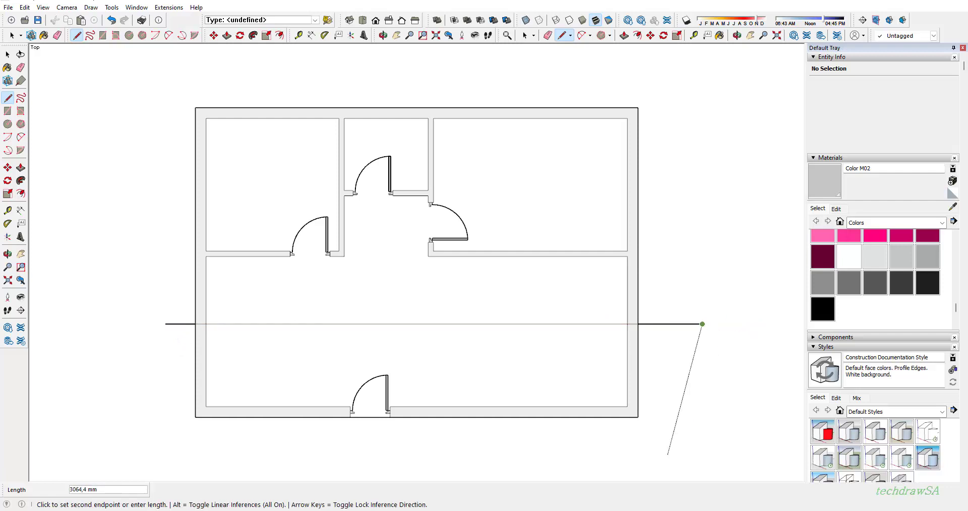
key("Escape")
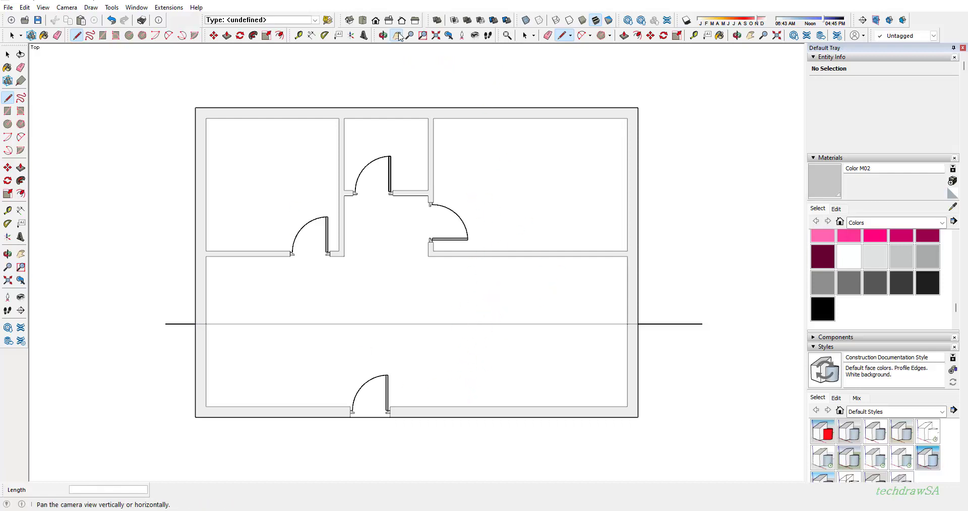
left_click(399, 35)
left_click_drag(517, 91, 508, 144)
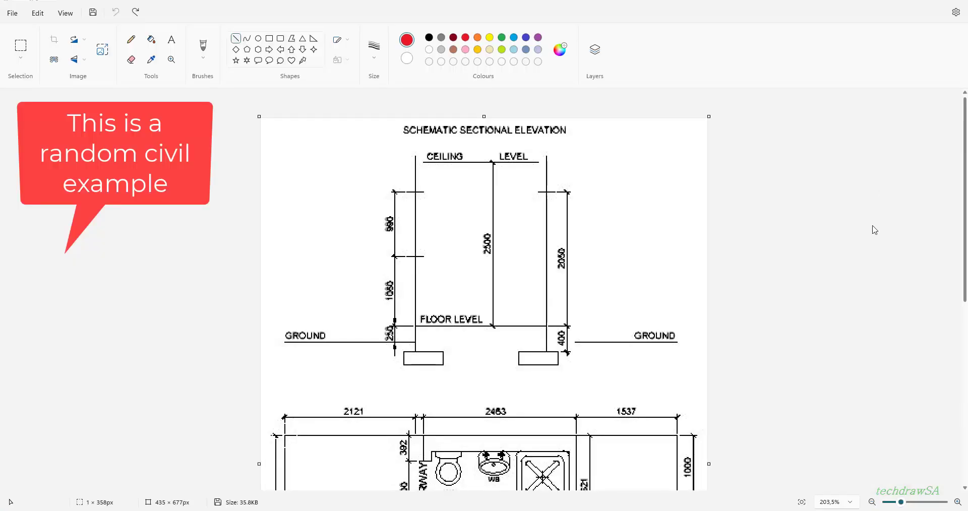
Switch to the example drawing in Paint and examine its schematic sectional elevation against the floor plan below it
scroll(959, 279, "down", 5)
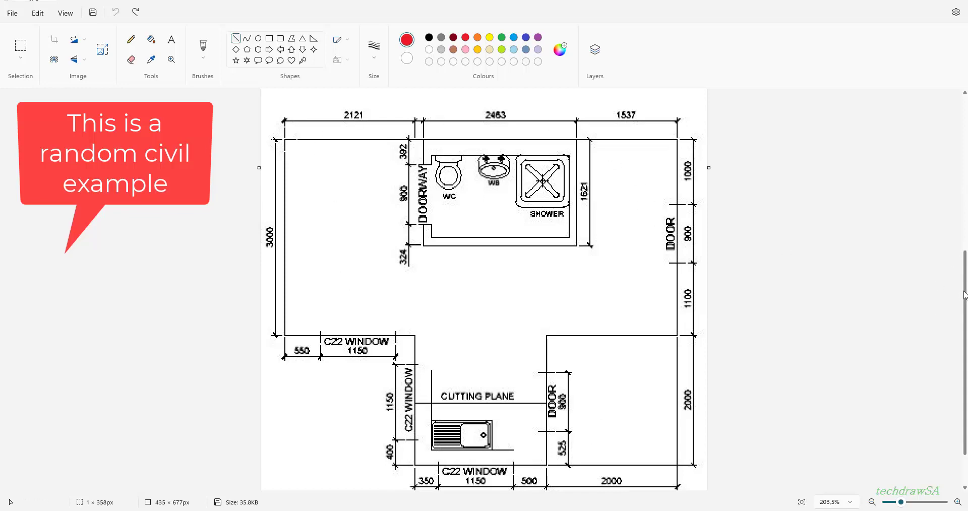
scroll(965, 295, "up", 6)
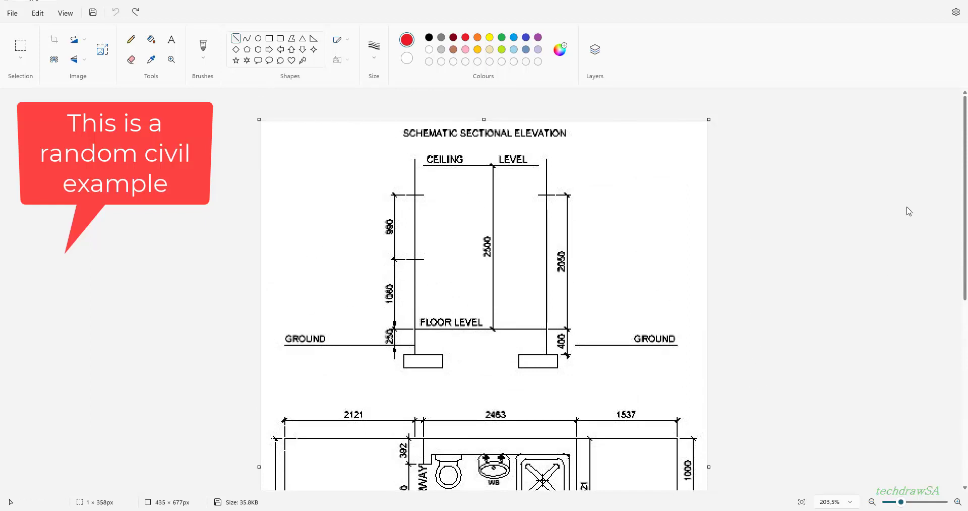
left_click_drag(965, 166, 967, 320)
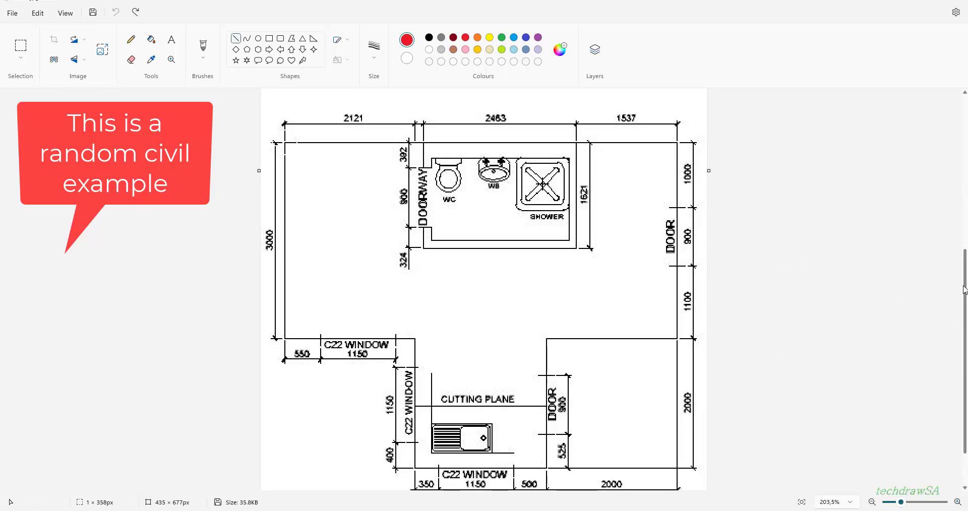
scroll(965, 289, "up", 5)
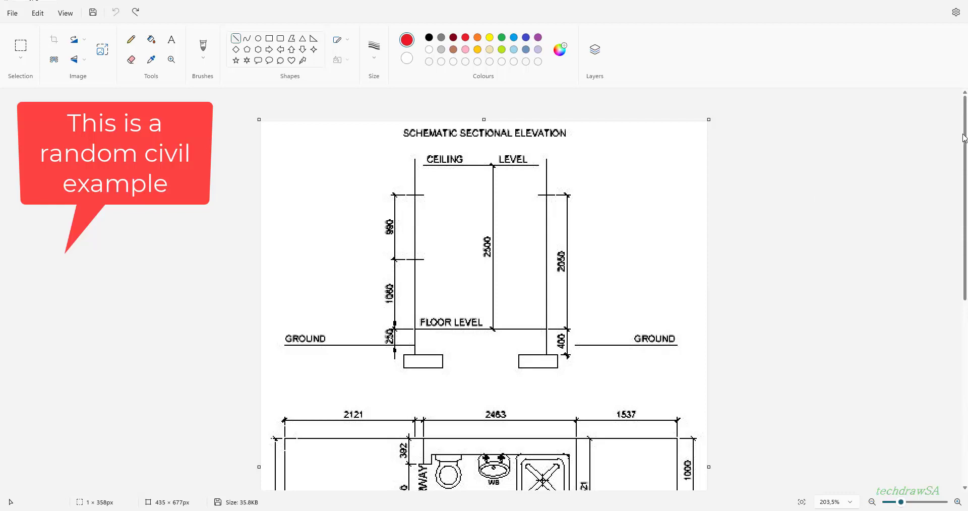
left_click_drag(966, 133, 960, 287)
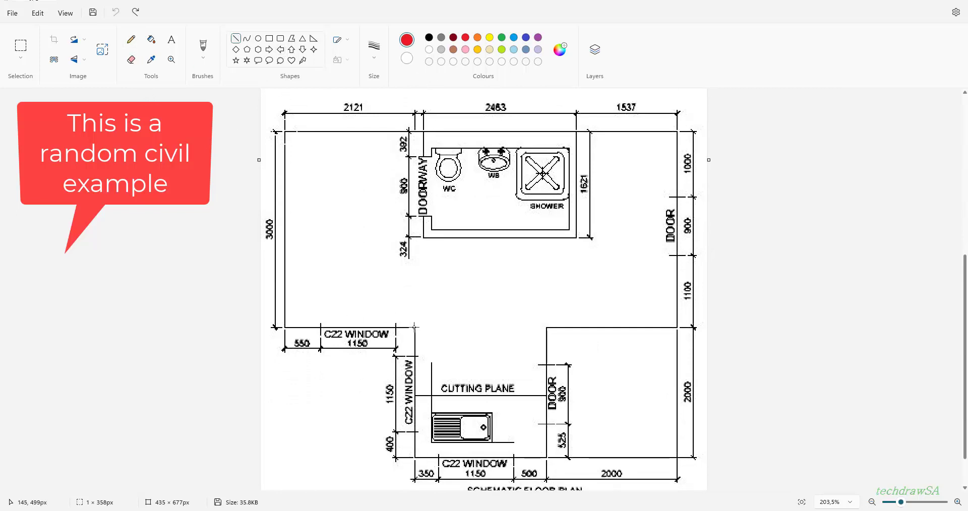
Draw a red vertical projection line from the left recessed corner of the floor plan up to the left wall of the sectional elevation
left_click_drag(414, 328, 432, 89, "shift")
scroll(437, 177, "up", 3)
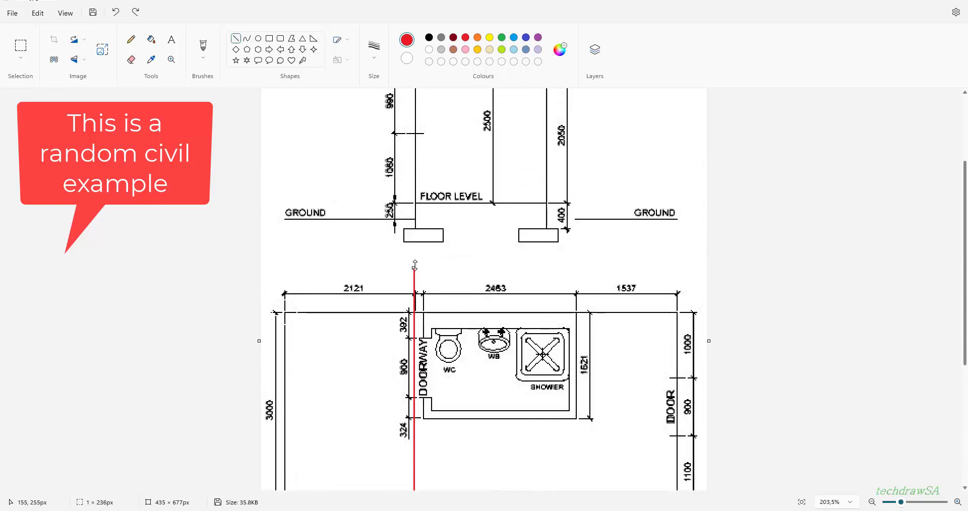
left_click_drag(416, 265, 414, 222)
left_click_drag(412, 366, 414, 366)
scroll(419, 371, "down", 5)
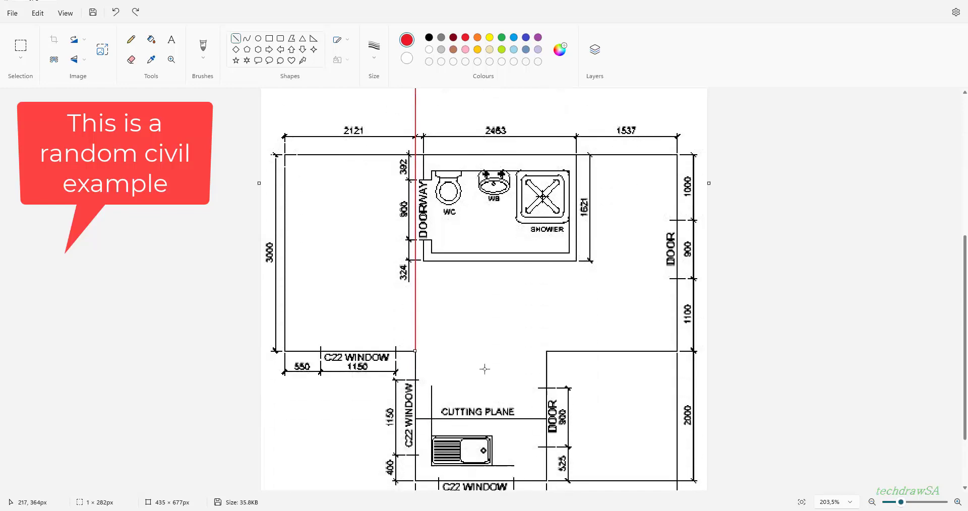
Examine how the red projection line relates the floor plan's left wall, windows and cutting plane to the sectional elevation
scroll(431, 379, "up", 2)
scroll(431, 379, "up", 1)
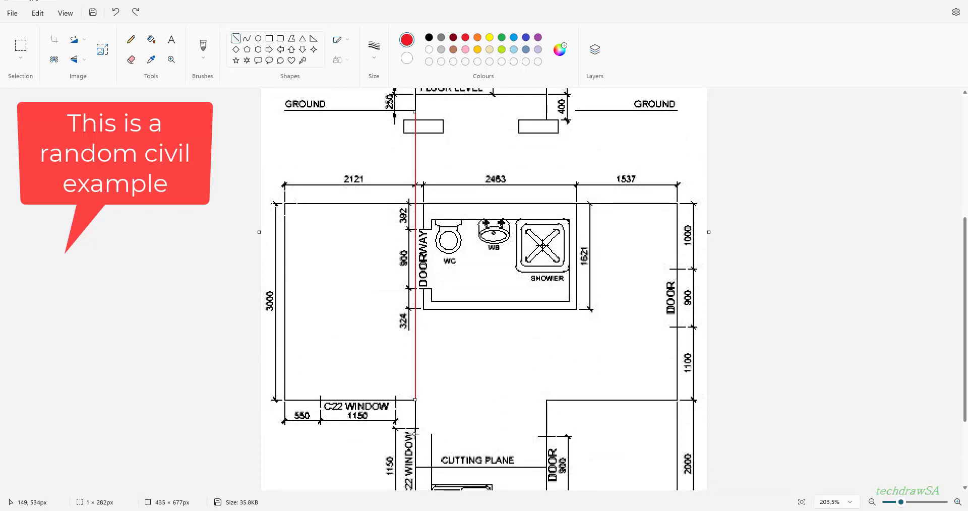
scroll(414, 432, "up", 3)
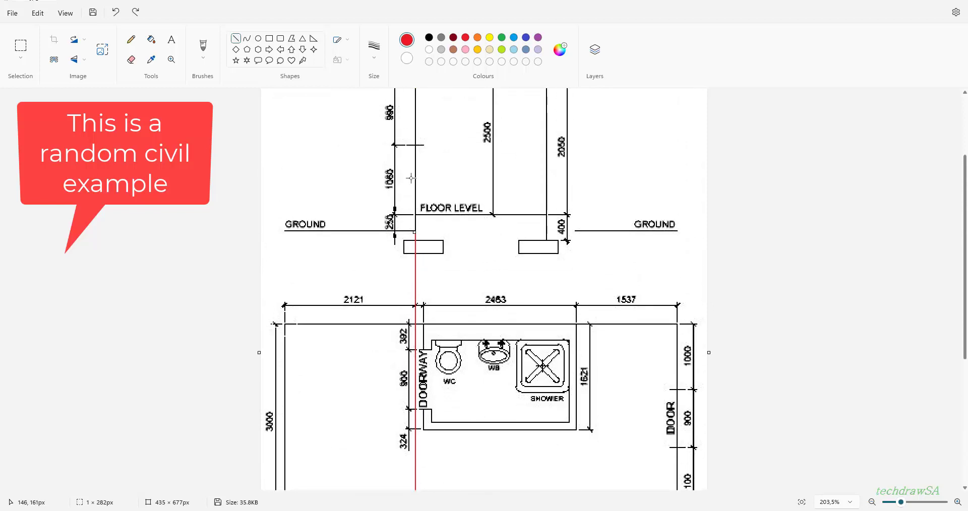
scroll(412, 181, "down", 6)
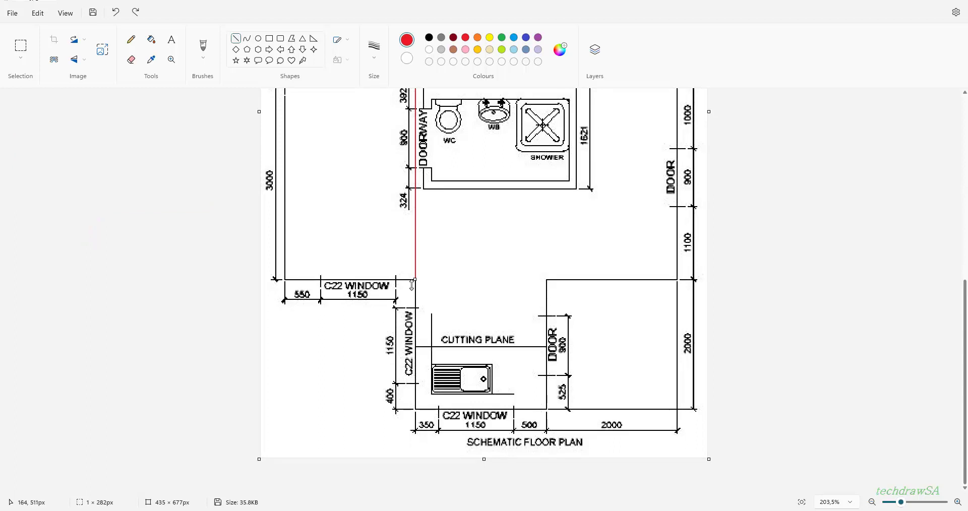
scroll(433, 307, "up", 3)
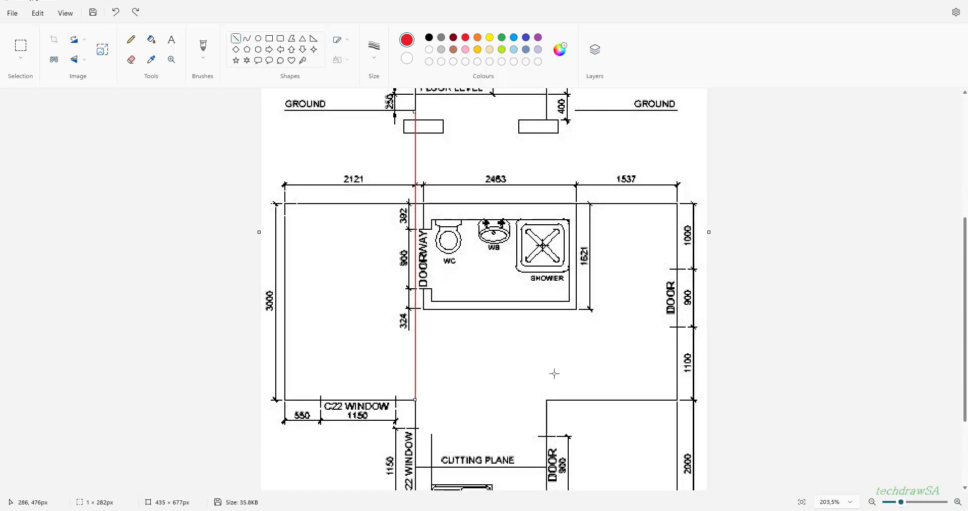
scroll(474, 331, "up", 5, "ctrl")
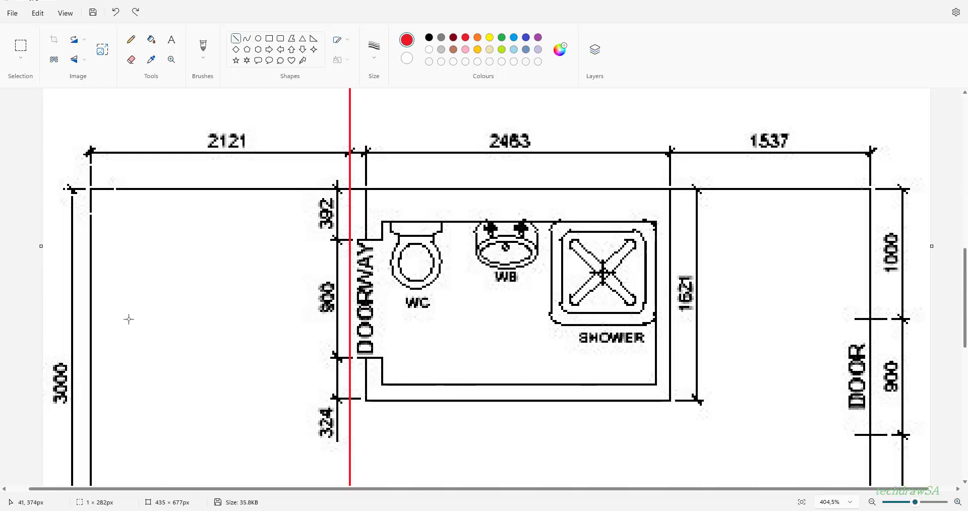
scroll(454, 303, "down", 3)
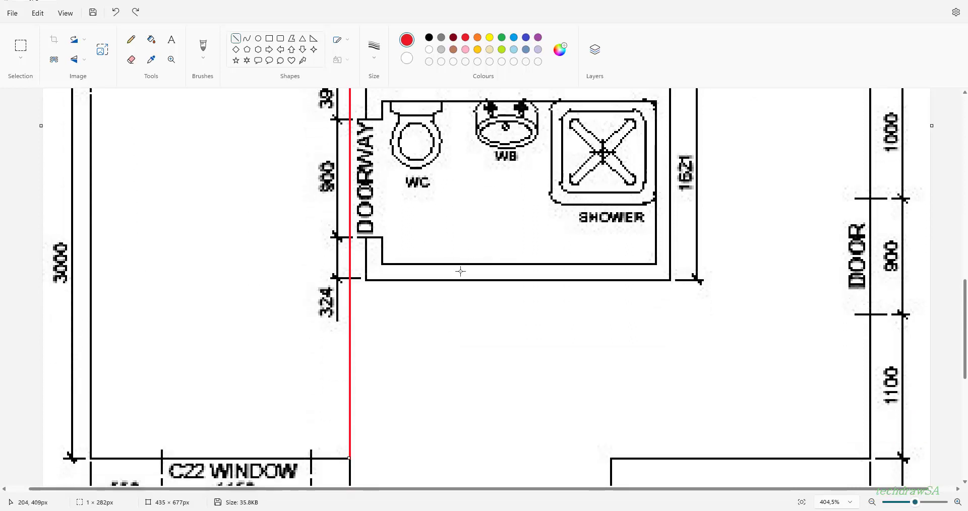
scroll(461, 270, "down", 4)
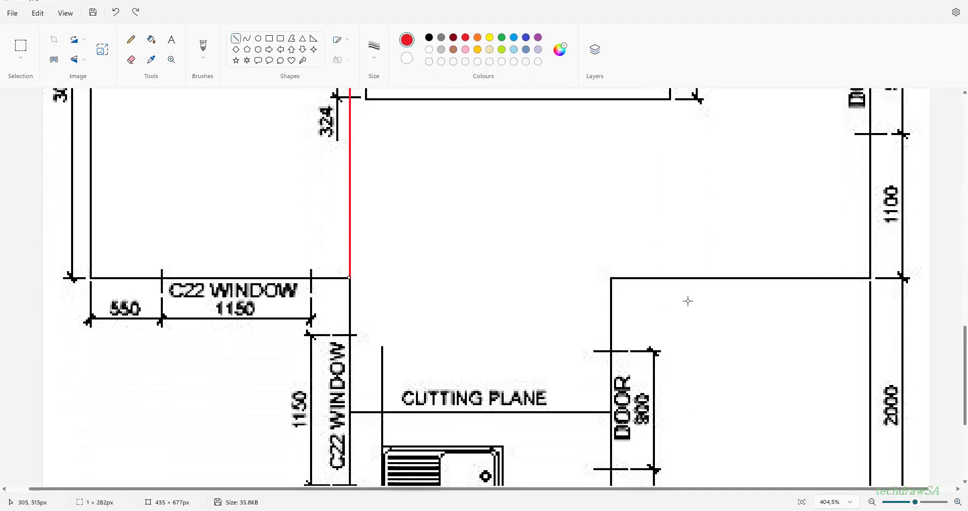
scroll(773, 326, "up", 3)
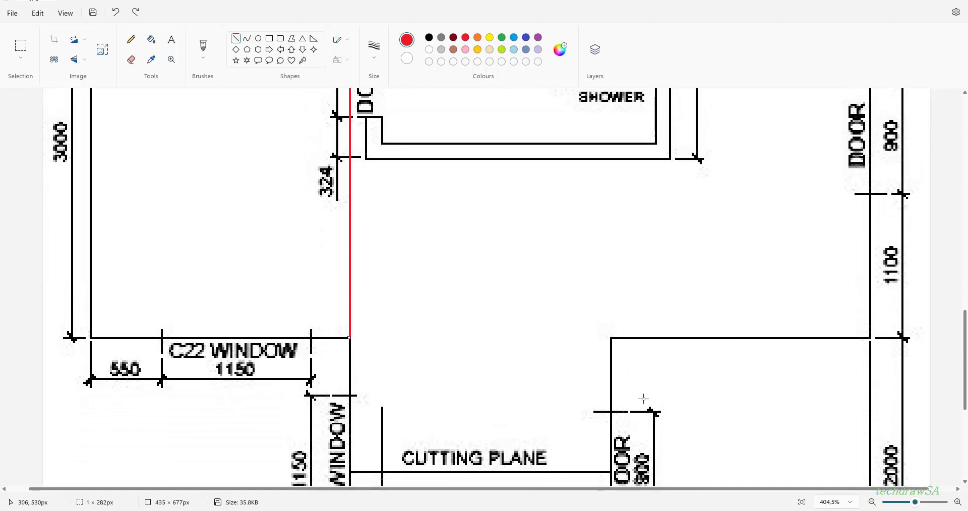
scroll(777, 298, "up", 9)
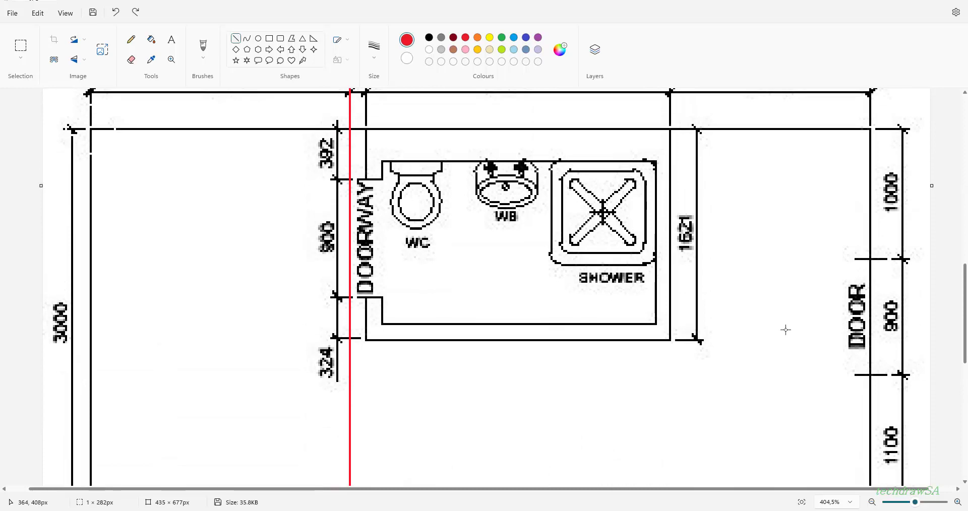
scroll(786, 330, "up", 18)
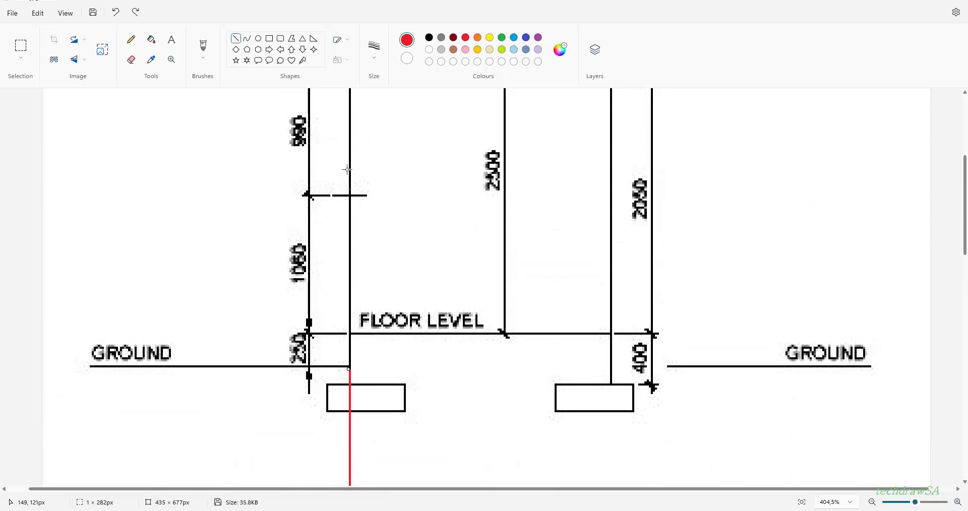
scroll(348, 172, "up", 5)
scroll(349, 180, "up", 3)
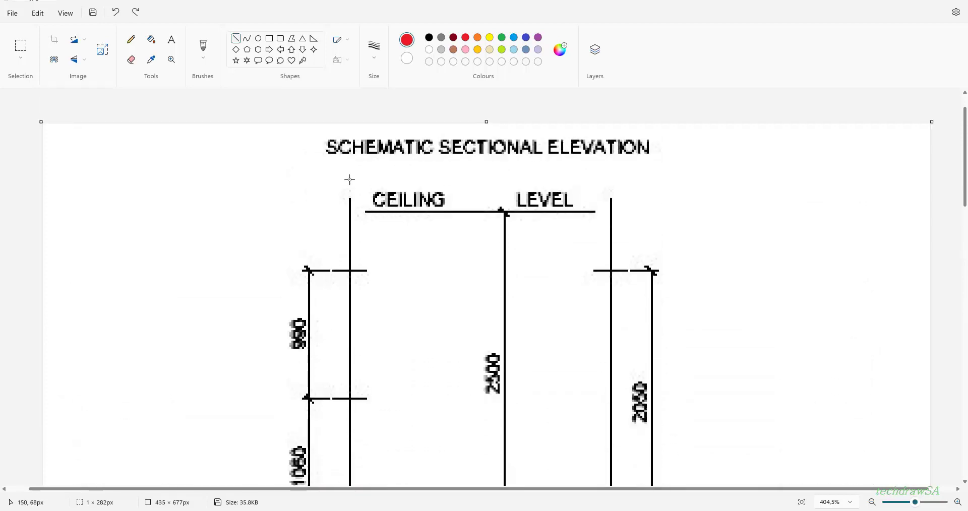
Draw a second red vertical projection line from the elevation's right wall at its footing down to the plan's right recessed corner
scroll(352, 177, "down", 8)
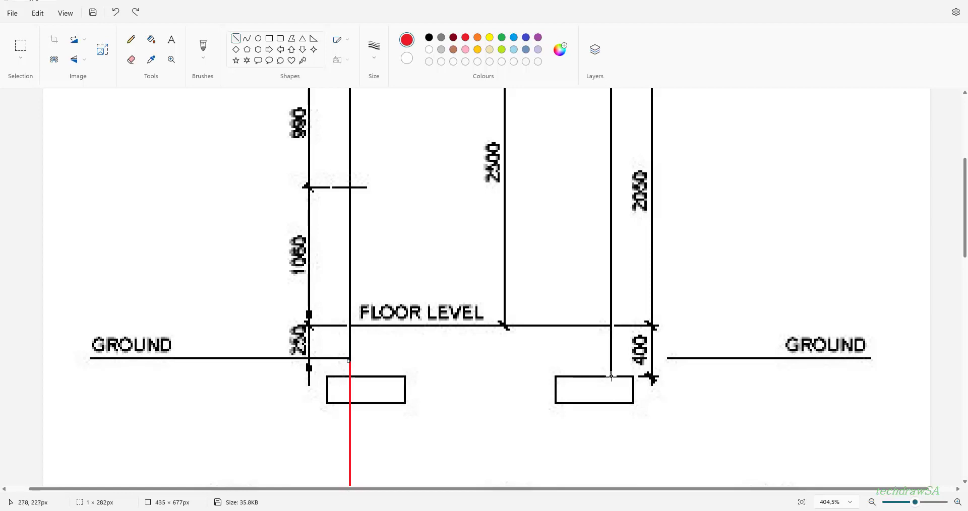
mouse_move(611, 376)
left_mouse_down()
mouse_move(612, 487)
mouse_move(612, 392)
left_mouse_up()
scroll(610, 457, "down", 2)
scroll(612, 459, "down", 6)
scroll(603, 356, "down", 2)
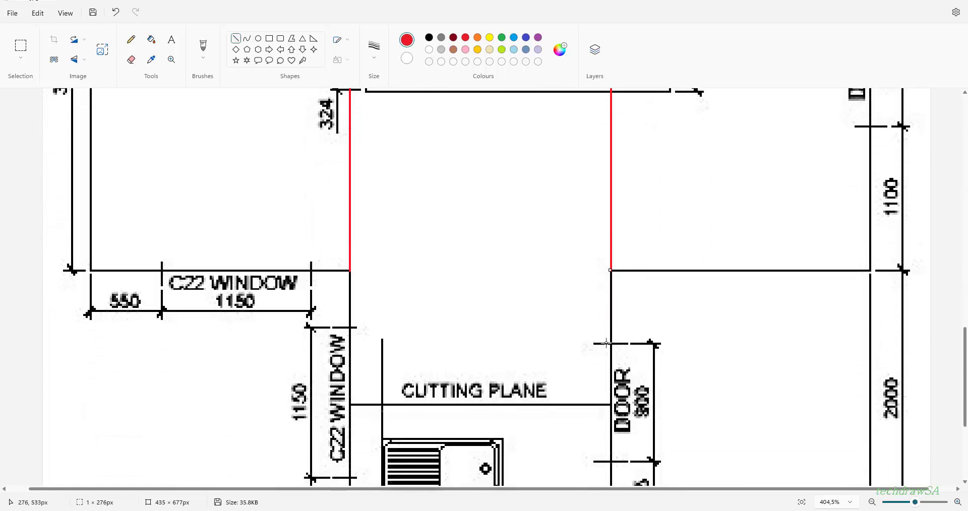
Examine both red projection lines between the floor plan's cutting plane and the walls and levels of the sectional elevation
scroll(624, 377, "down", 2)
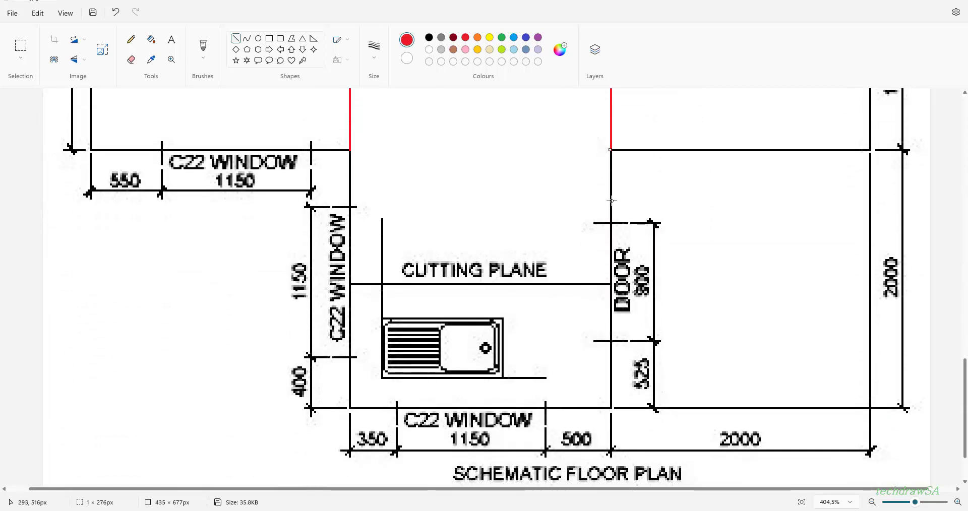
scroll(611, 201, "up", 2)
scroll(566, 254, "up", 10)
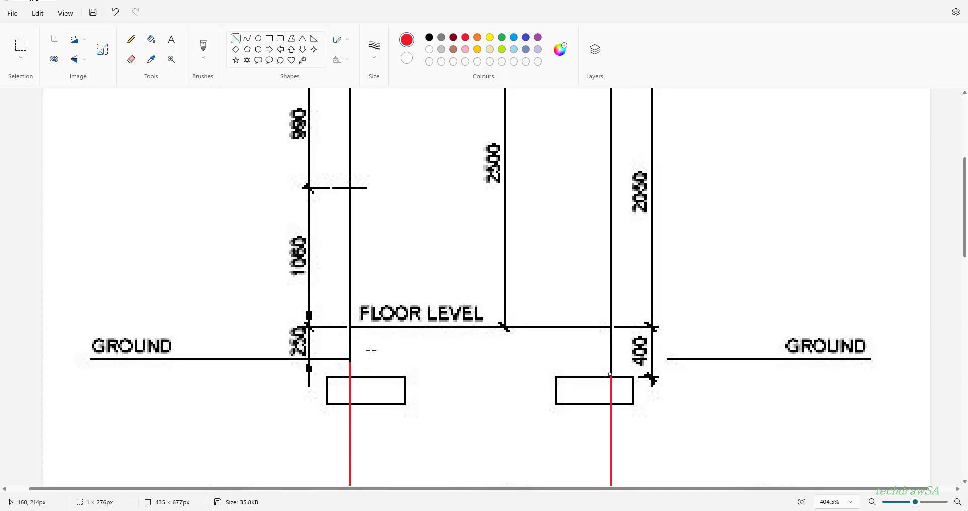
scroll(373, 350, "up", 1)
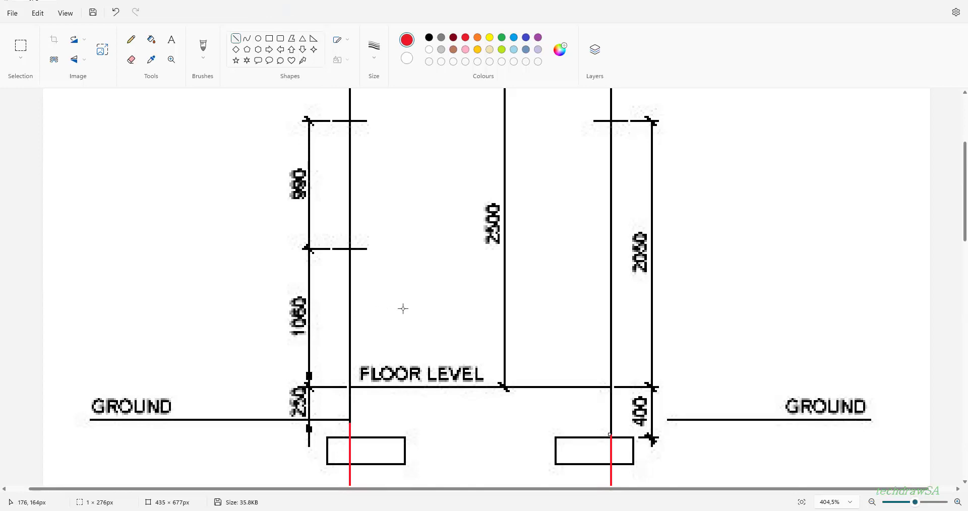
scroll(403, 308, "down", 15)
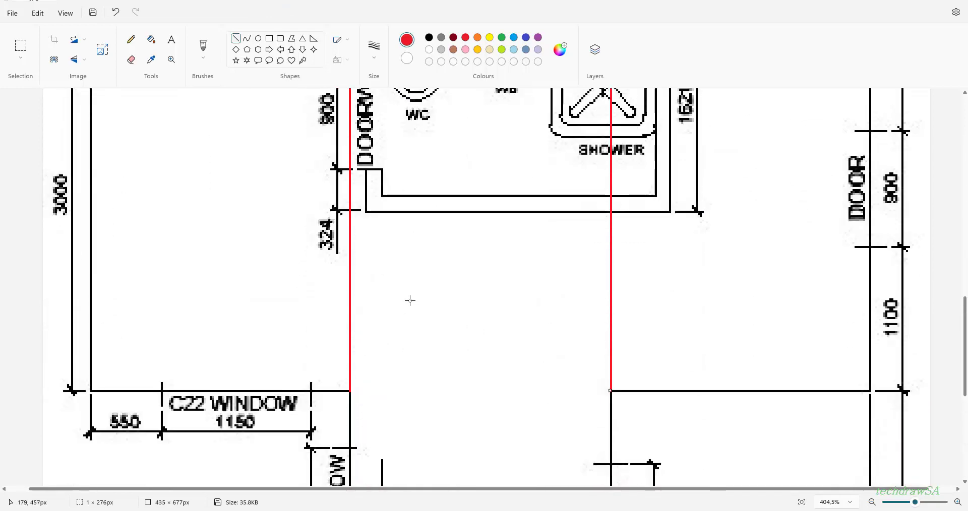
Return to SketchUp and place vertical guide lines along the outer faces of the floor plan's left and right walls
left_click(914, 1)
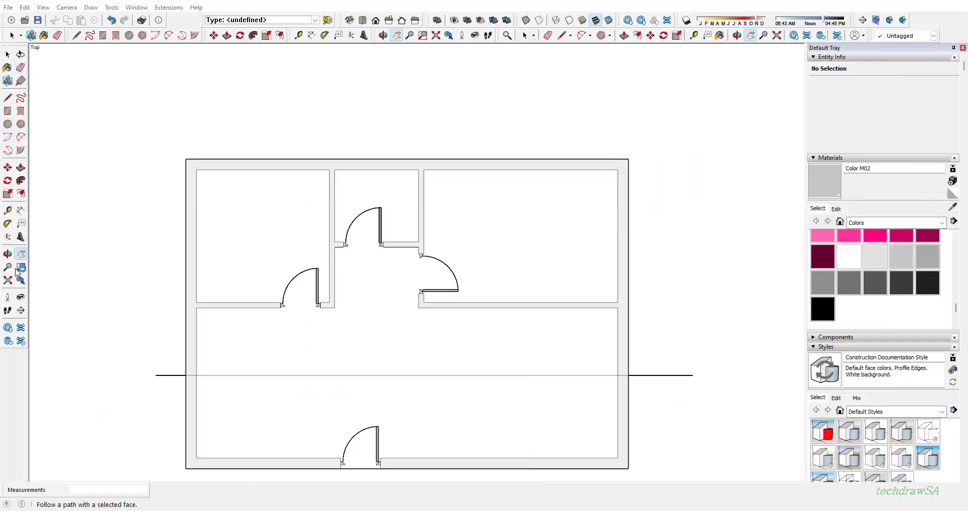
left_click(8, 210)
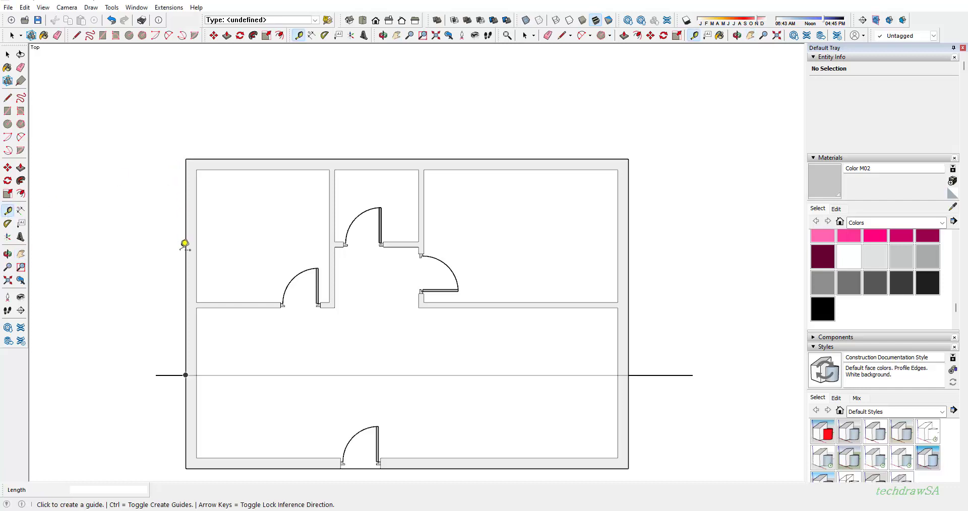
left_click(186, 299)
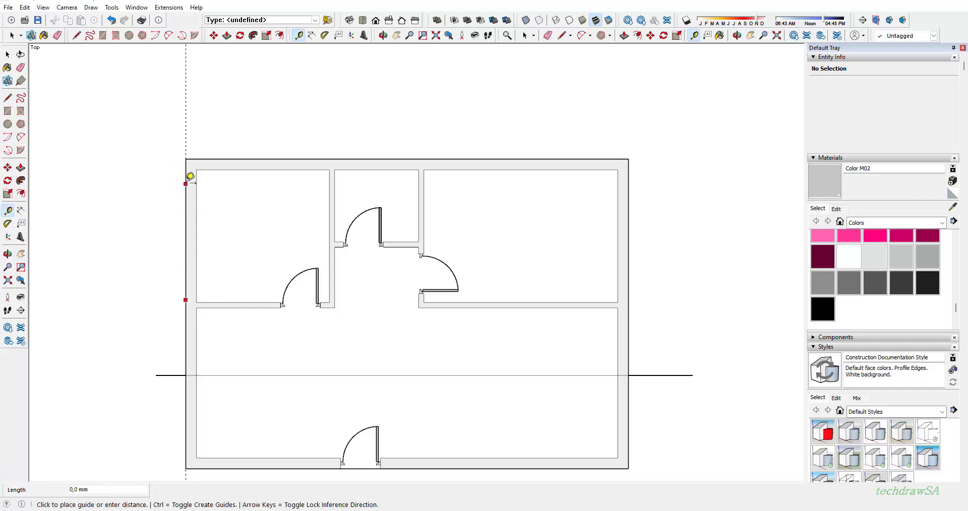
left_click(190, 175)
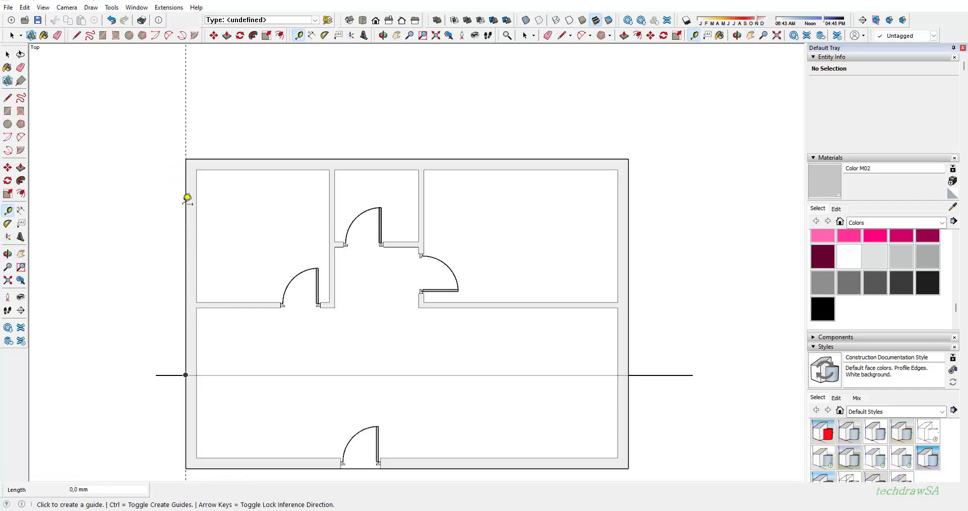
left_click(629, 249)
left_click(631, 211)
scroll(470, 200, "up", 2)
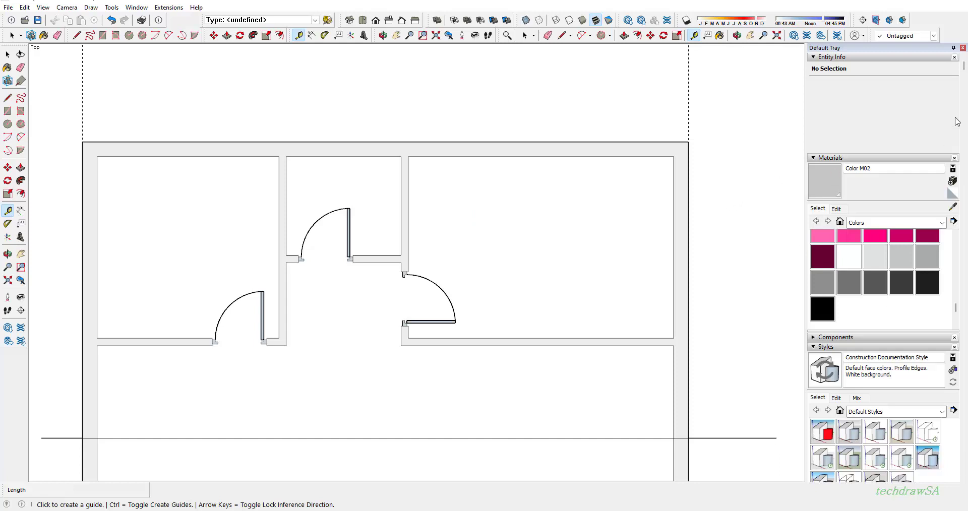
left_click(397, 35)
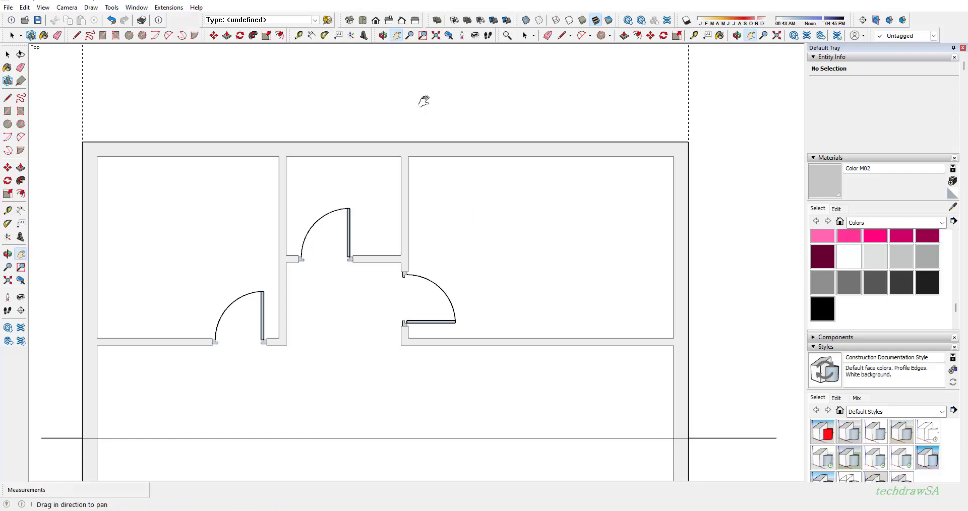
left_click_drag(425, 155, 475, 414)
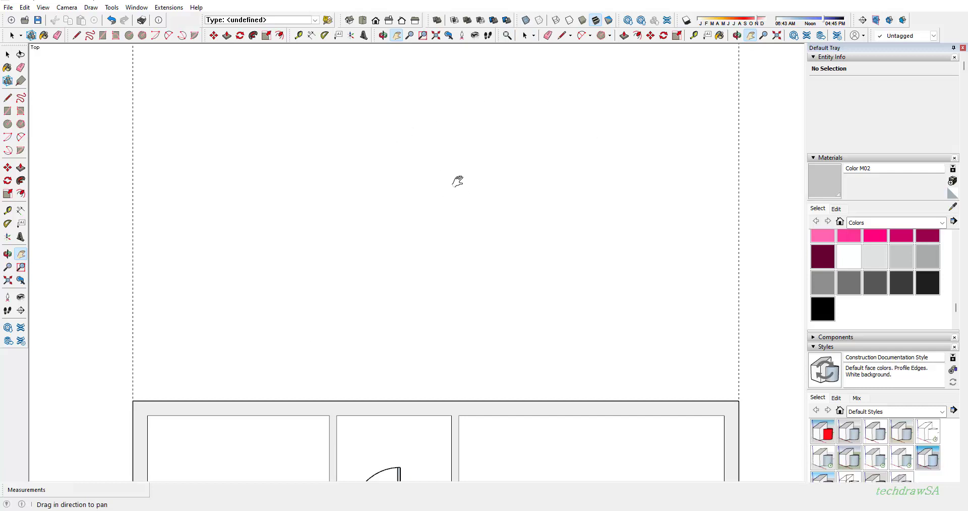
left_click_drag(486, 130, 489, 262)
left_click_drag(473, 293, 449, 138)
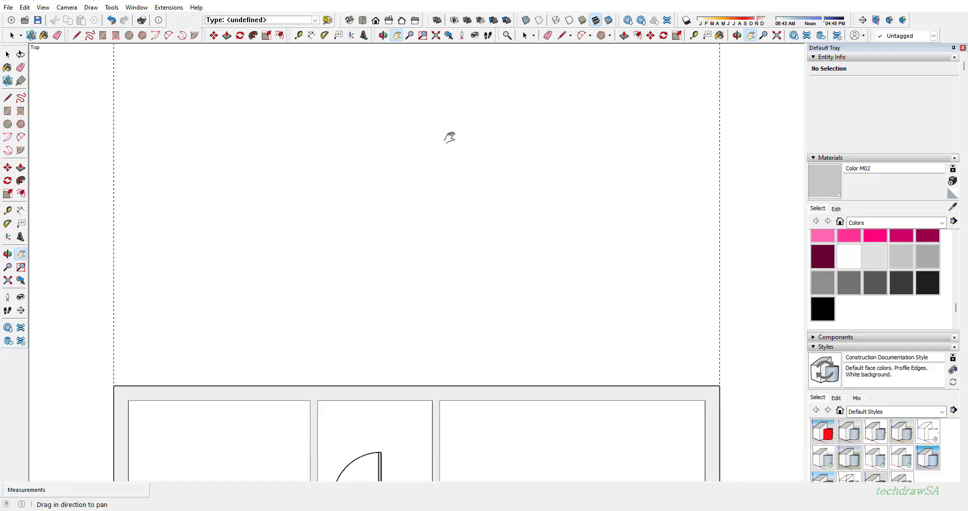
left_click_drag(452, 255, 474, 219)
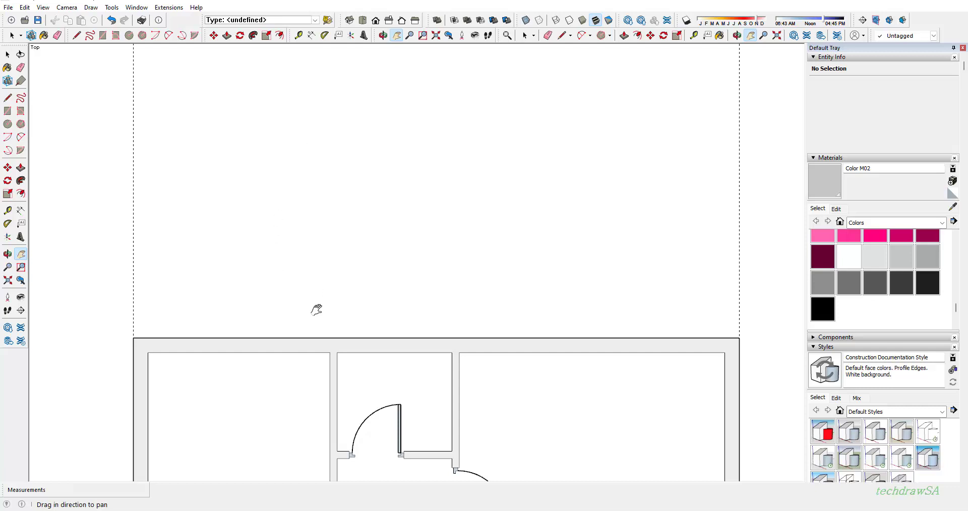
left_click_drag(427, 159, 403, 301)
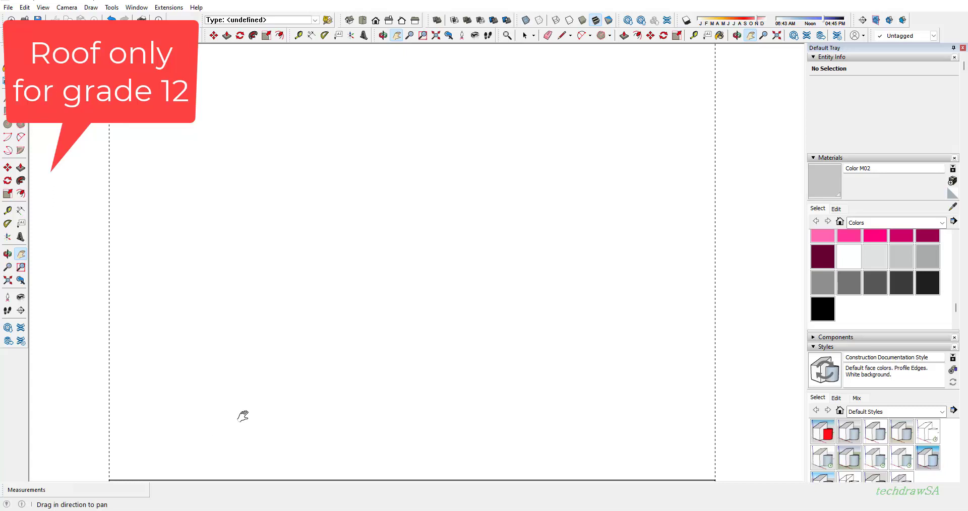
left_click_drag(242, 424, 247, 340)
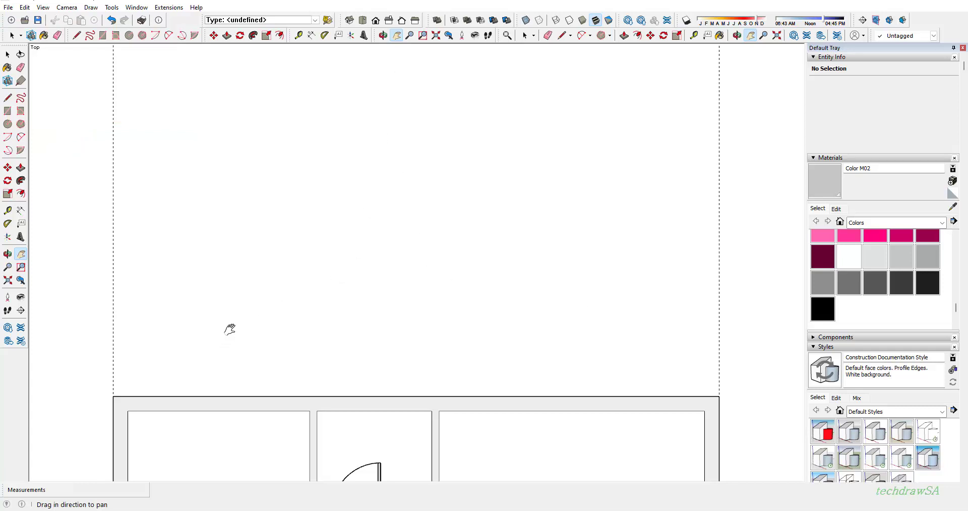
left_click_drag(310, 81, 279, 158)
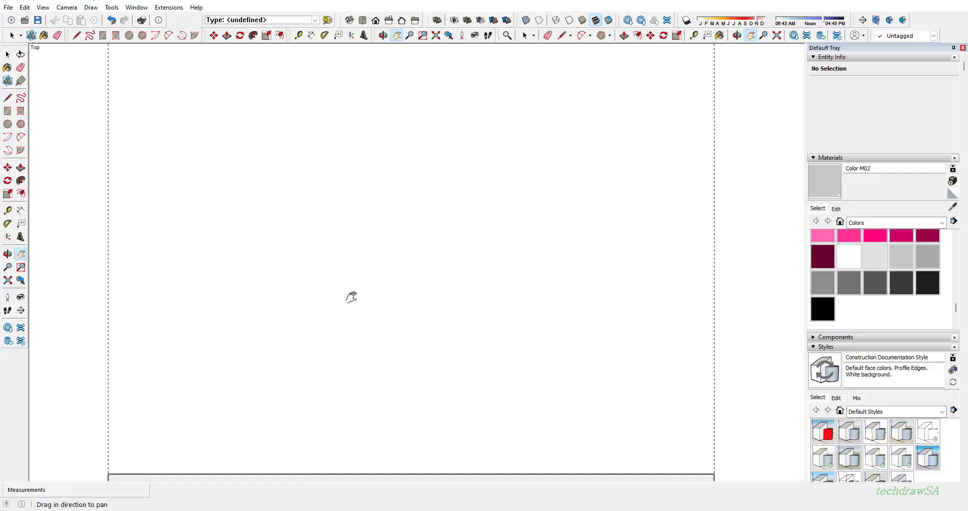
mouse_move(381, 241)
left_mouse_down()
mouse_move(456, 177)
mouse_move(482, 201)
mouse_move(482, 285)
left_mouse_up()
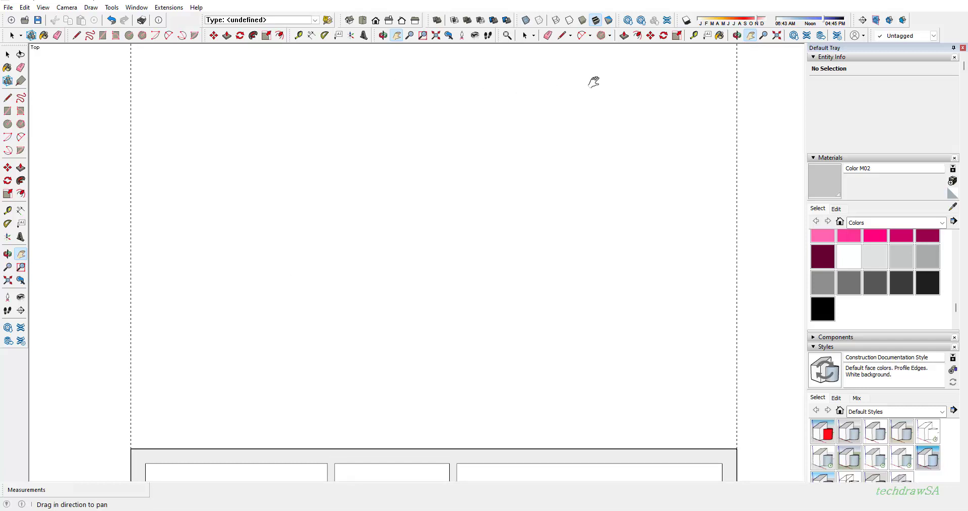
Place a horizontal guide line about 1162 mm above the outer face of the floor plan's top wall
mouse_move(438, 313)
left_mouse_down()
mouse_move(465, 147)
mouse_move(452, 224)
mouse_move(415, 222)
left_mouse_up()
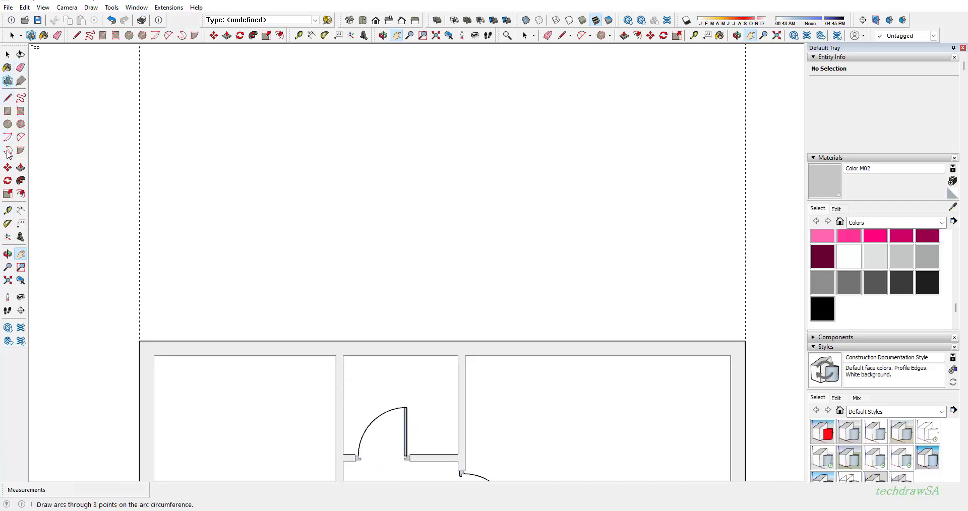
left_click(8, 212)
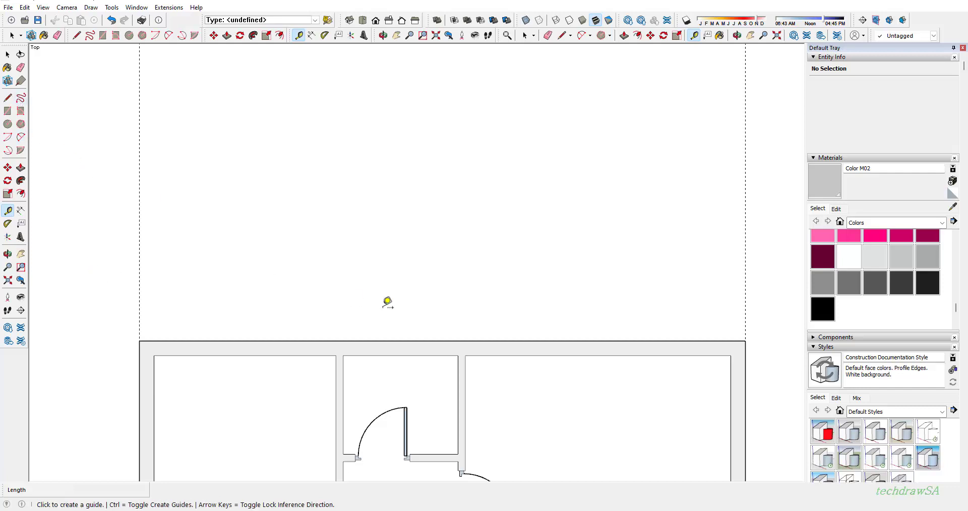
left_click(330, 341)
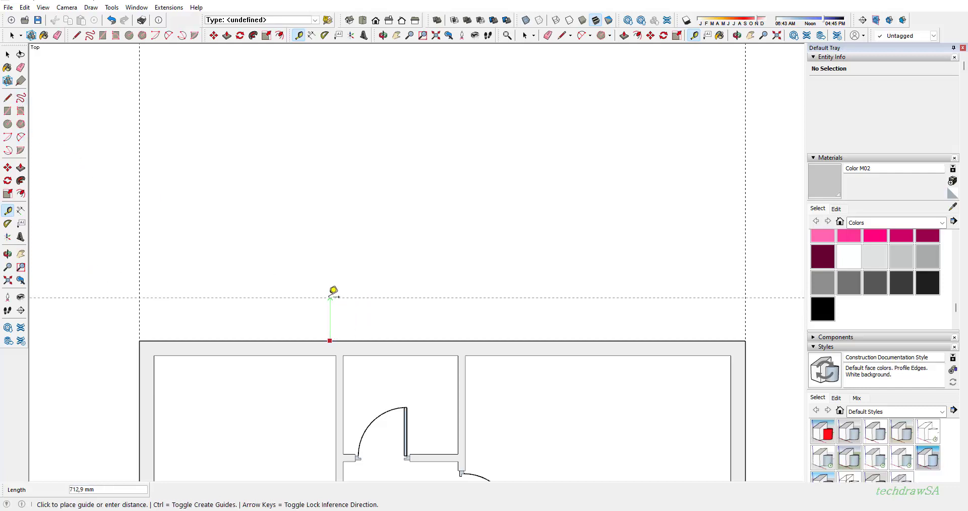
left_click(338, 264)
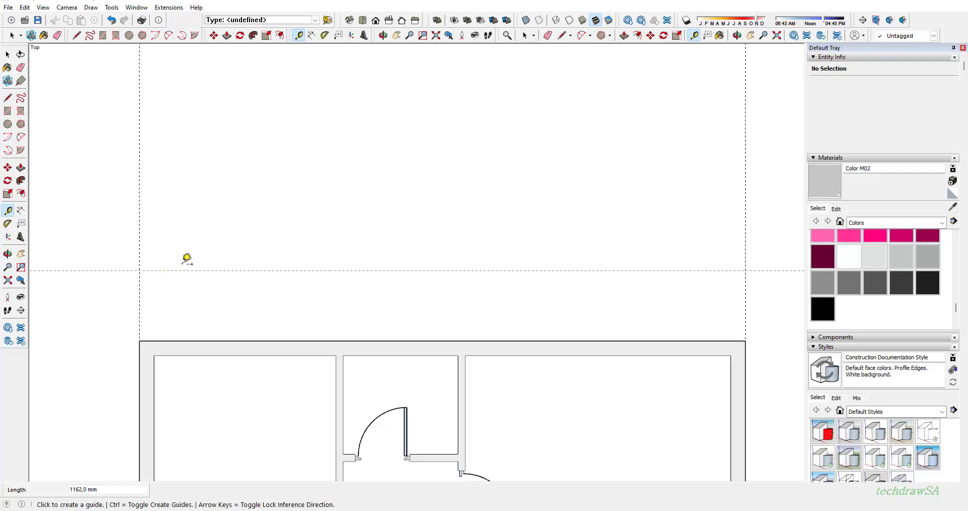
Place a vertical guide line along the inner face of the floor plan's left wall
scroll(199, 393, "up", 4)
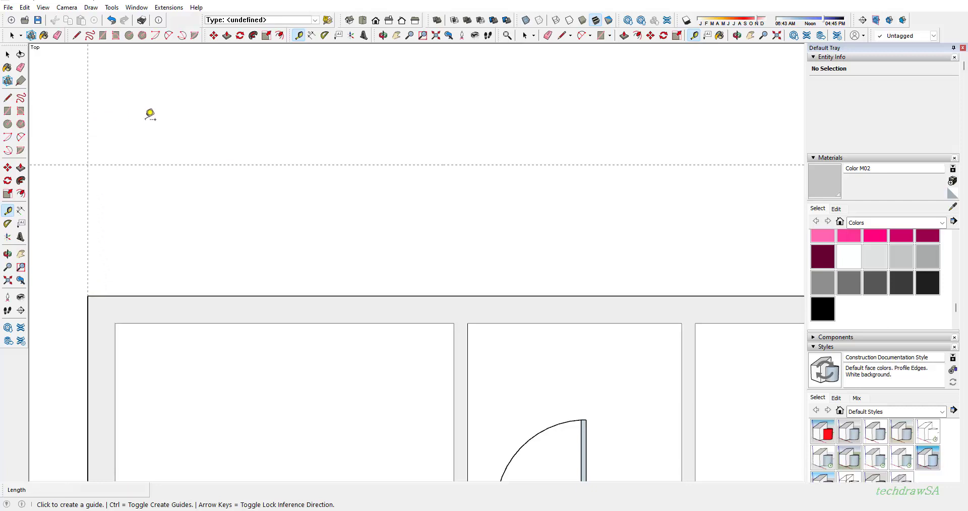
left_click(115, 454)
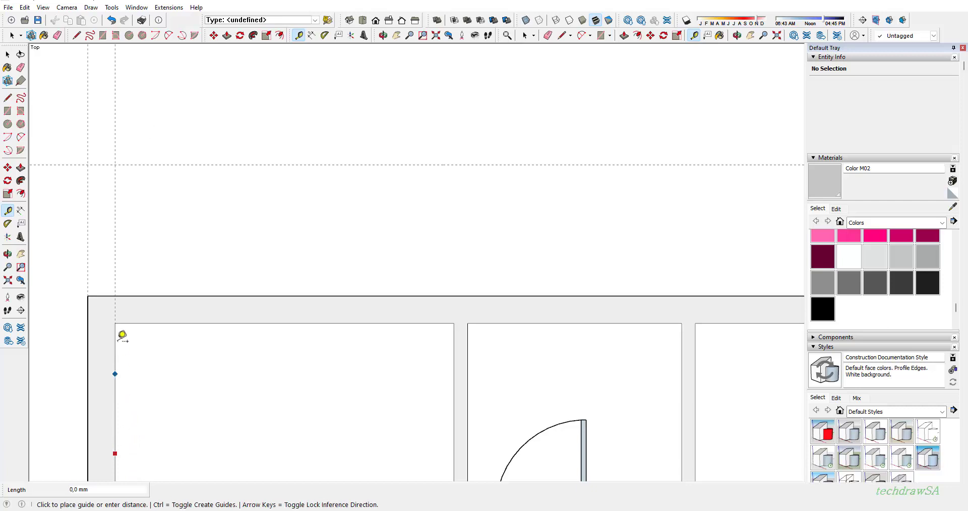
left_click(116, 332)
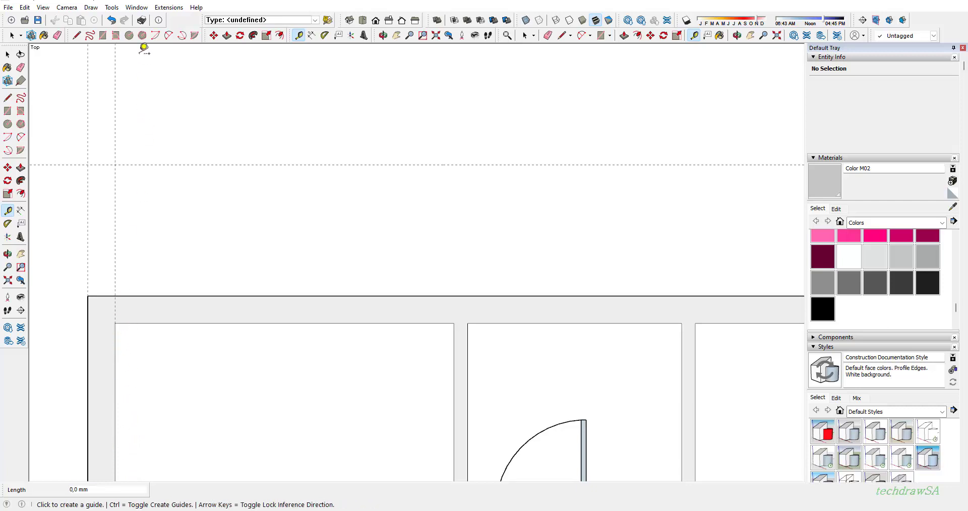
Add a vertical guide inside the left wall's thickness, offset 121 mm from the outer-face guide towards the inner face
scroll(76, 159, "up", 2)
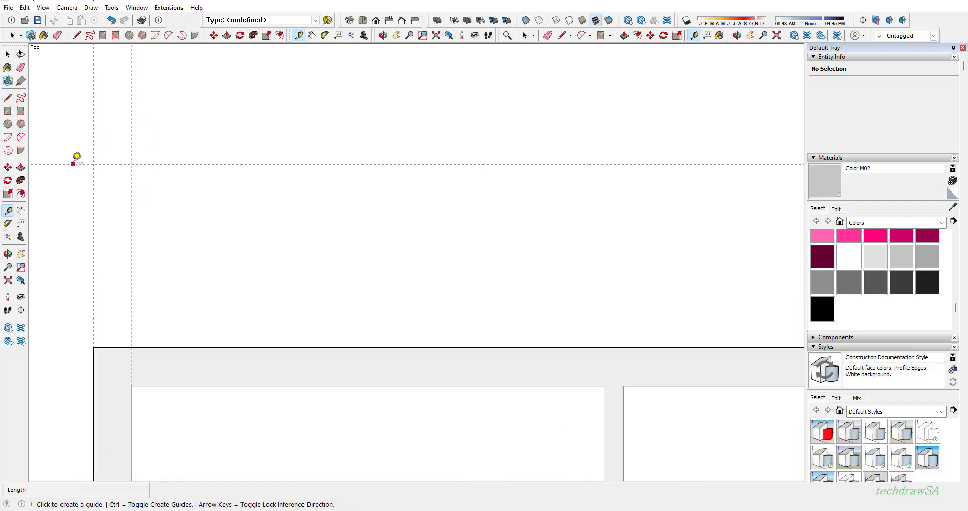
scroll(76, 160, "up", 1)
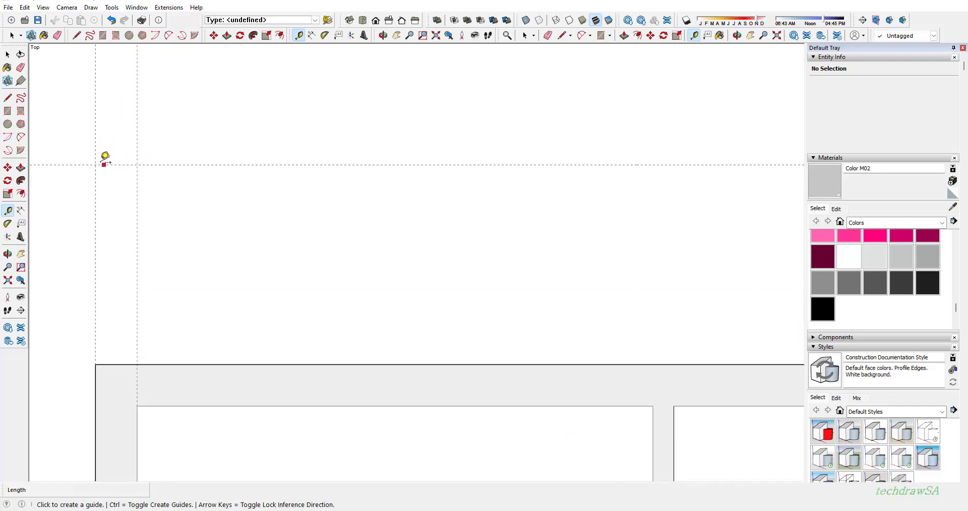
left_click(95, 121)
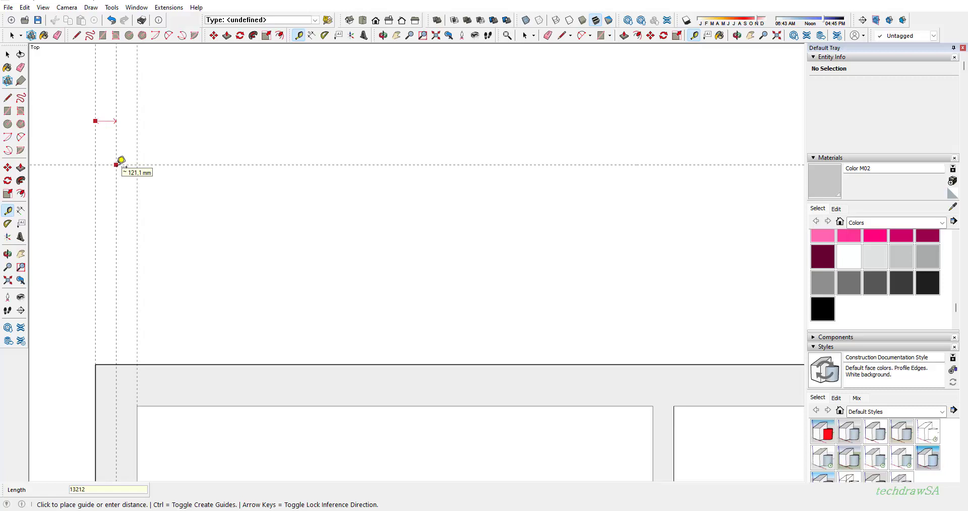
key("BackSpace")
key("BackSpace")
type("121")
key("Return")
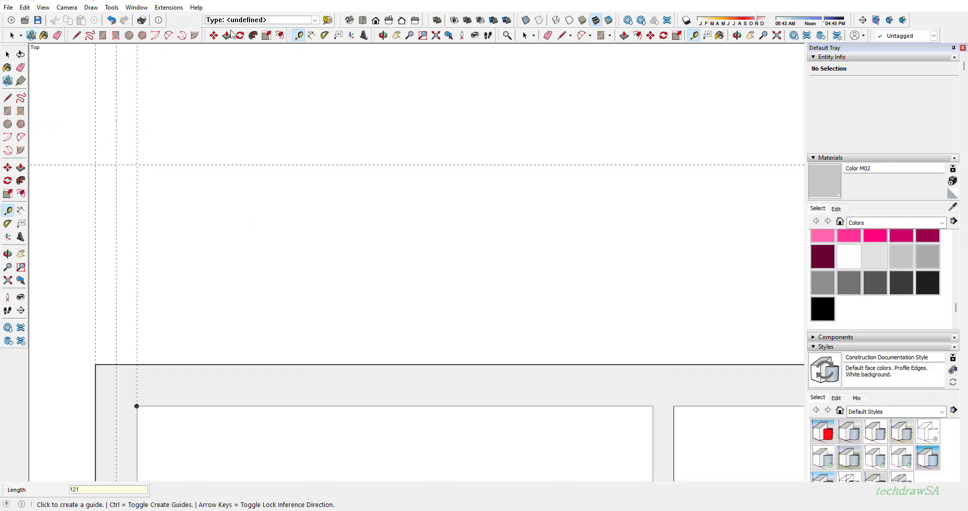
Add two vertical guides for the left footing's width, offset 300 mm to each side of the wall's centre guide
left_click(396, 35)
left_click_drag(303, 181, 400, 232)
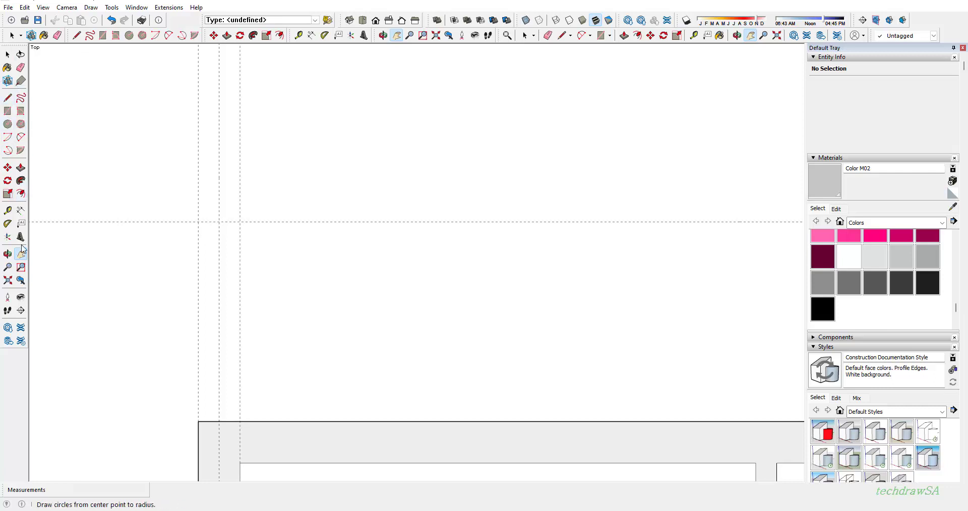
left_click(8, 209)
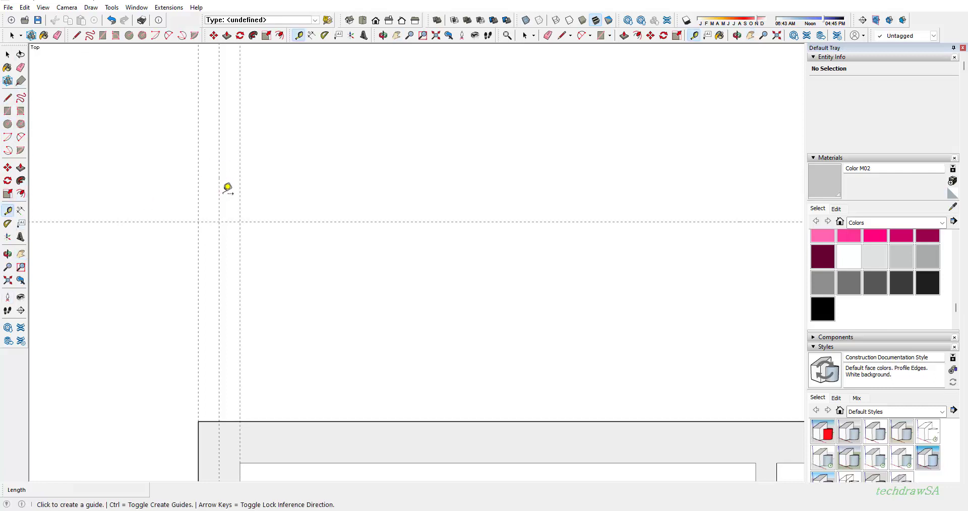
left_click(219, 208)
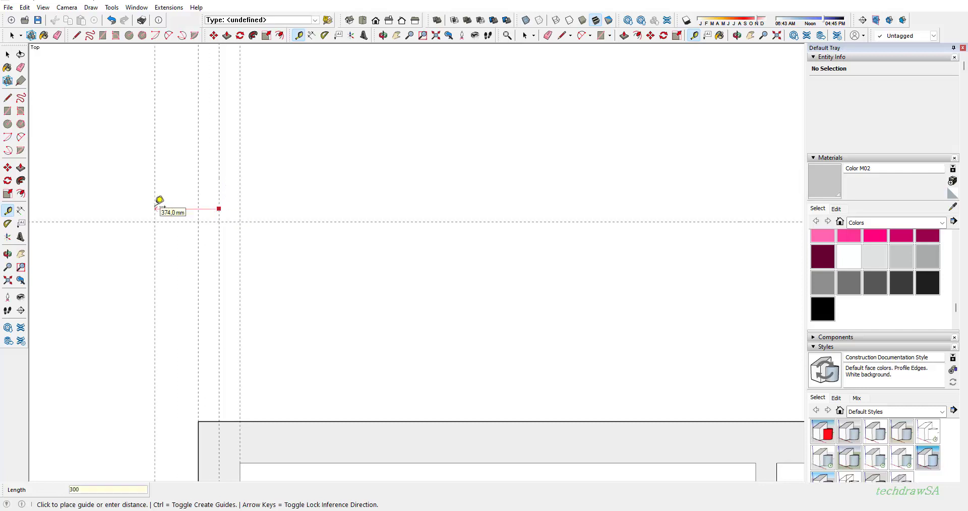
type("300")
key("Return")
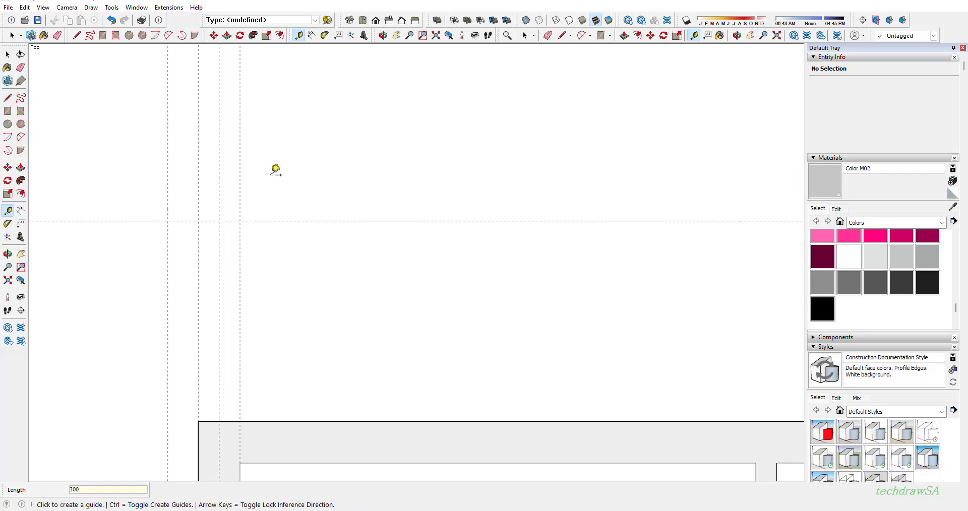
left_click(219, 180)
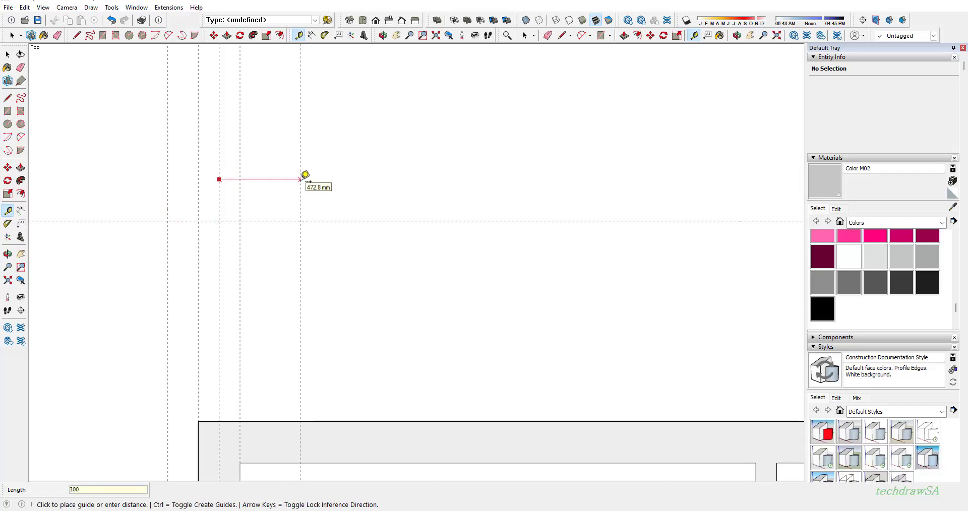
type("300")
key("Return")
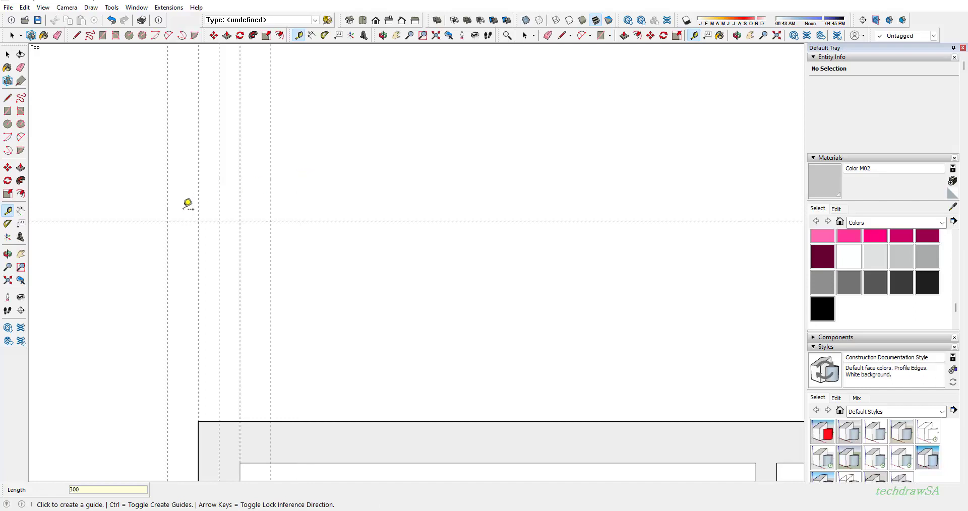
Offset a horizontal guide 200 mm below the existing one and draw the 600 by 200 mm footing rectangle between the guides
left_click(339, 222)
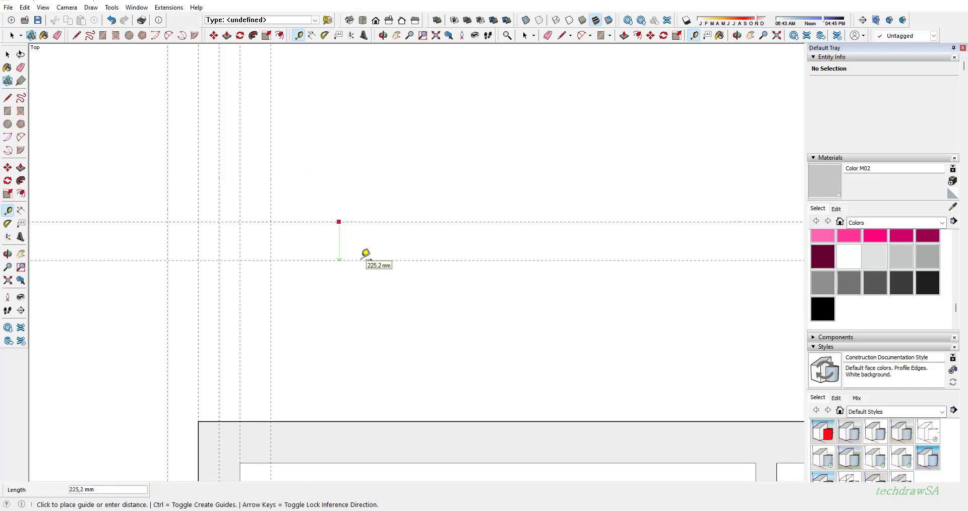
key("Return")
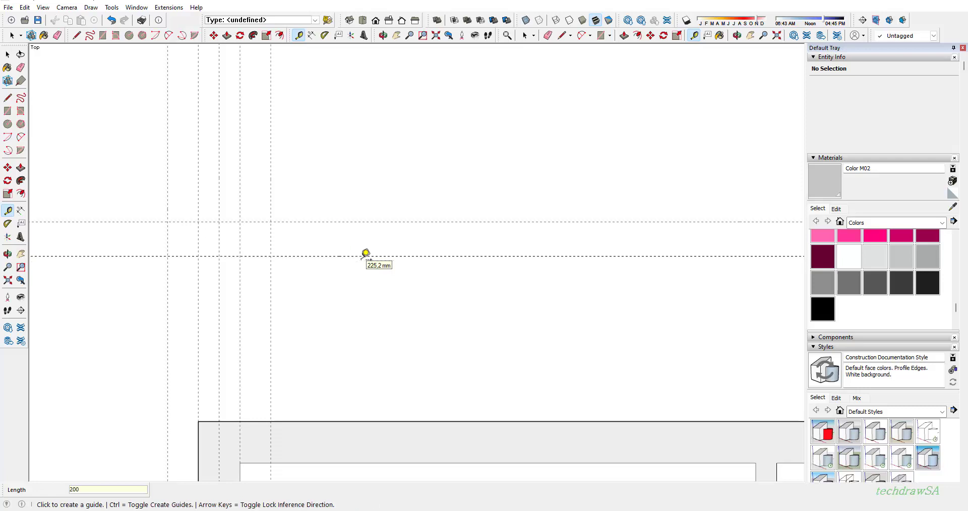
left_click(8, 111)
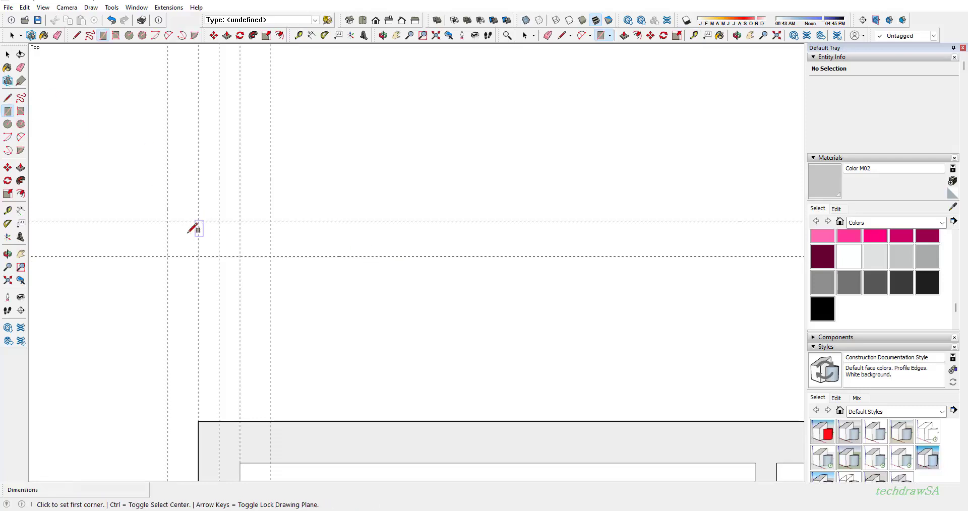
left_click(169, 222)
key("Escape")
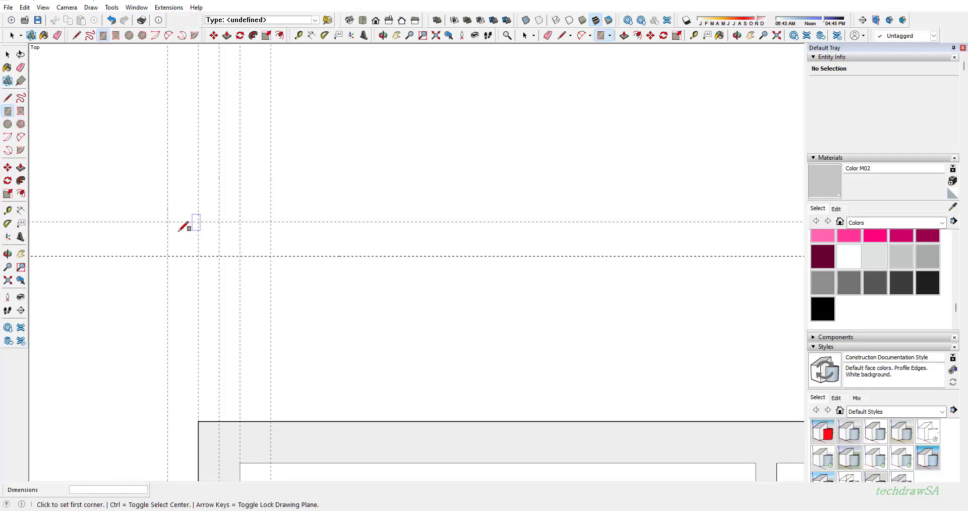
left_click(168, 222)
left_click(270, 256)
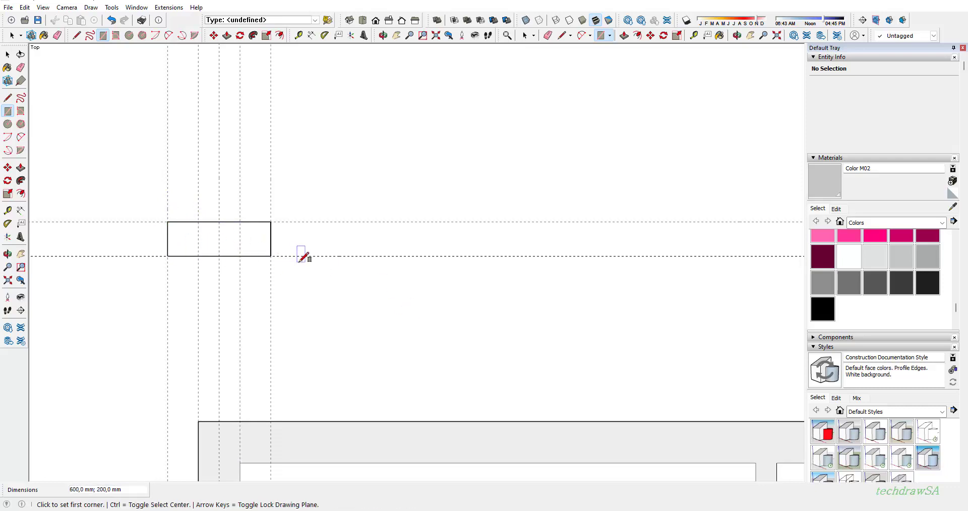
Draw a vertical line up from the footing's top edge along the left wall's outer-face guide
left_click(7, 97)
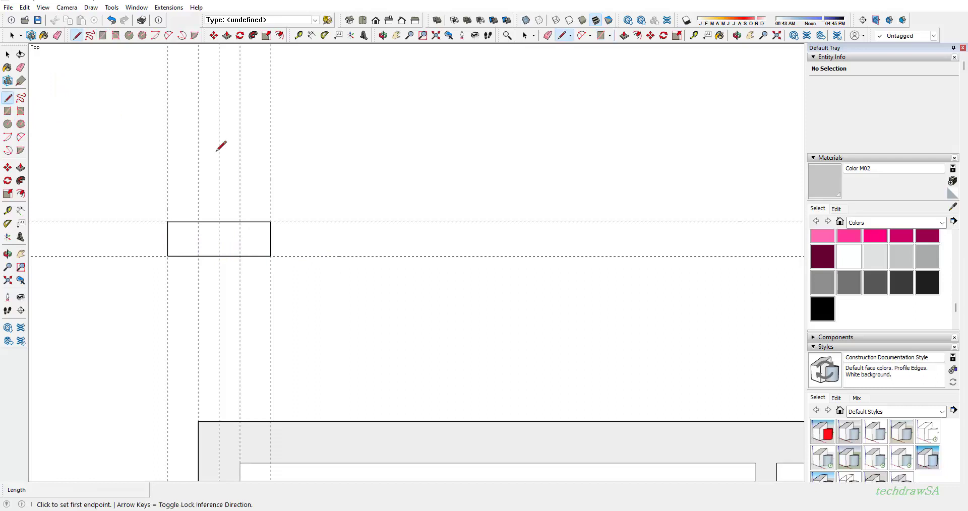
left_click(198, 222)
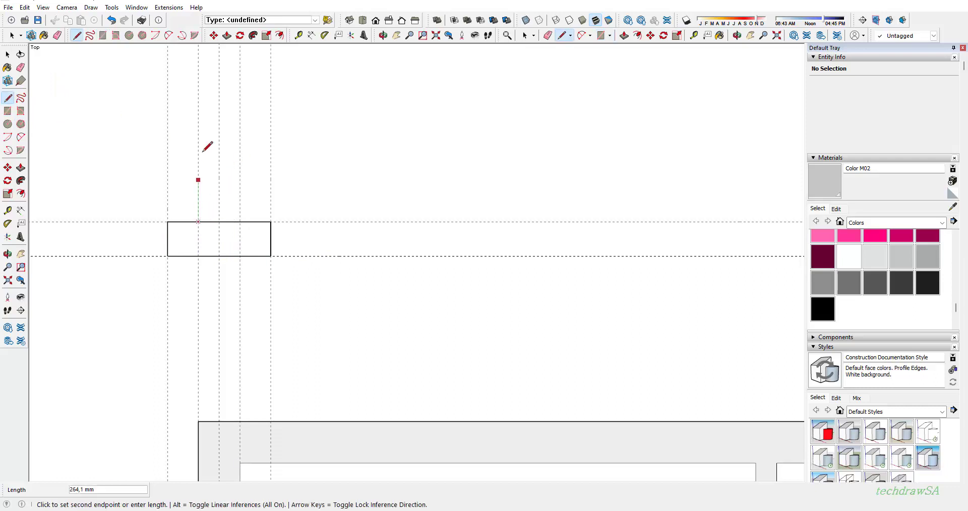
left_click(197, 62)
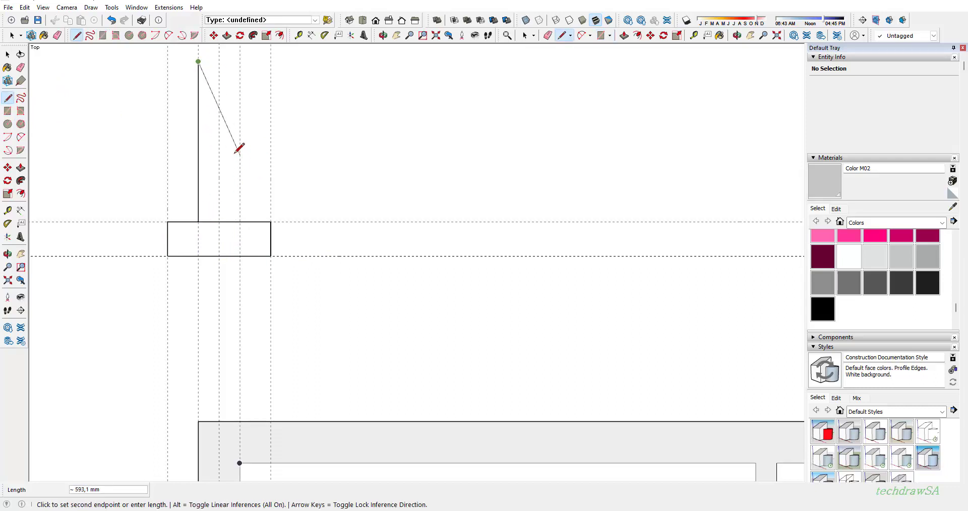
key("Escape")
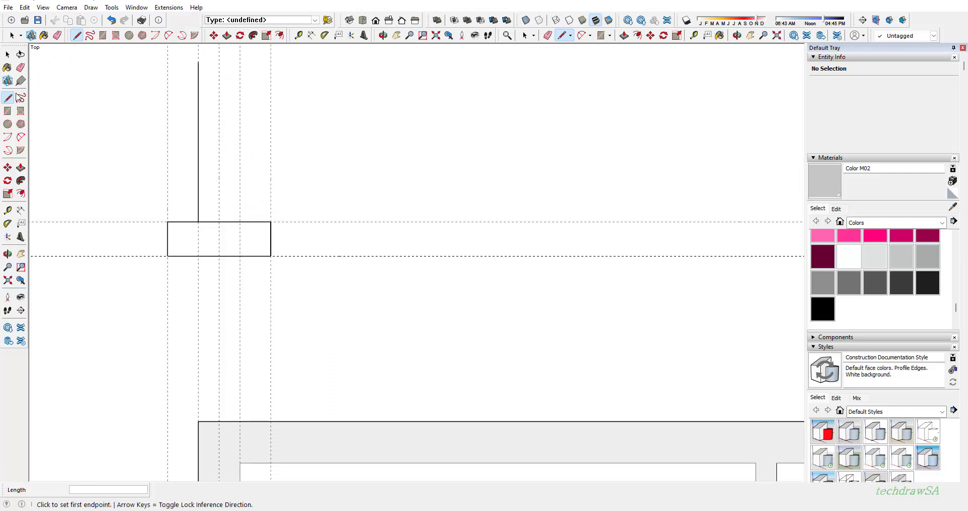
Add a horizontal guide 400 mm above the footing's top-edge guide
left_click(7, 210)
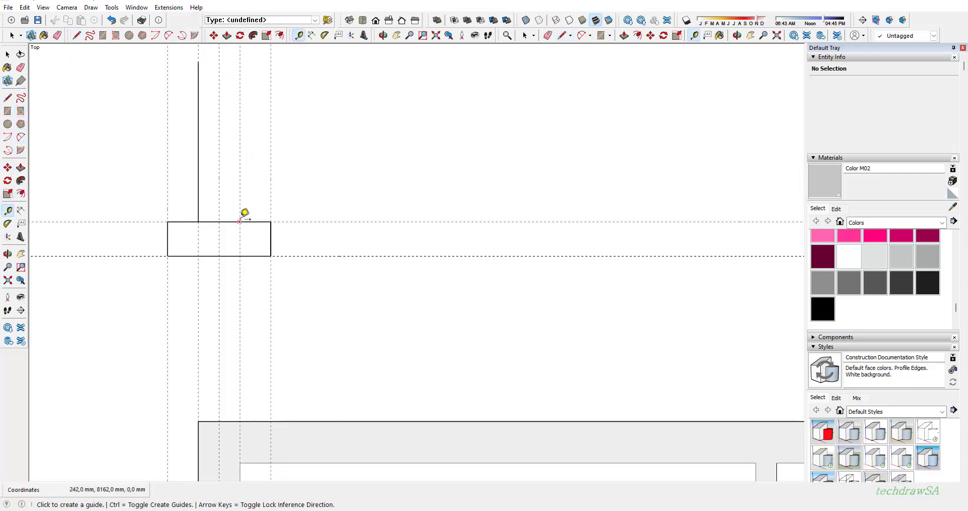
left_click(256, 222)
left_click(328, 222)
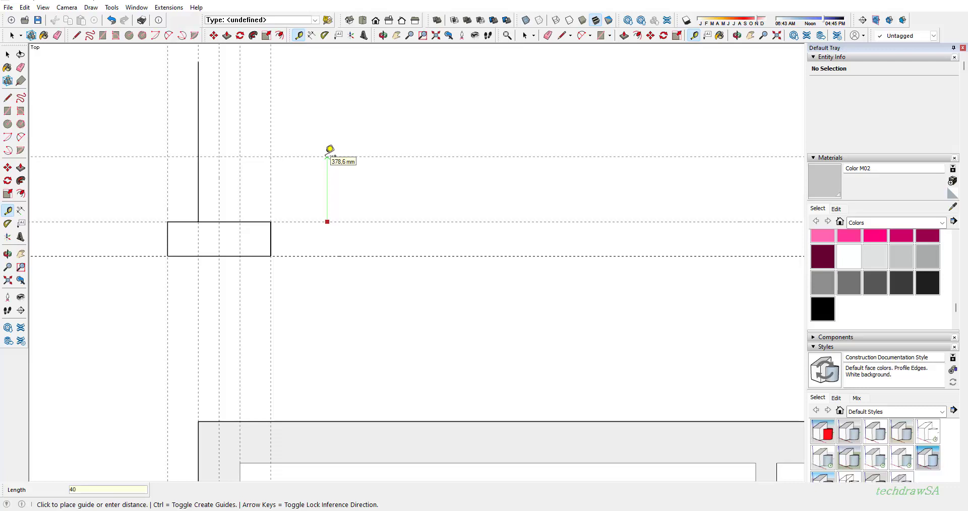
key("Return")
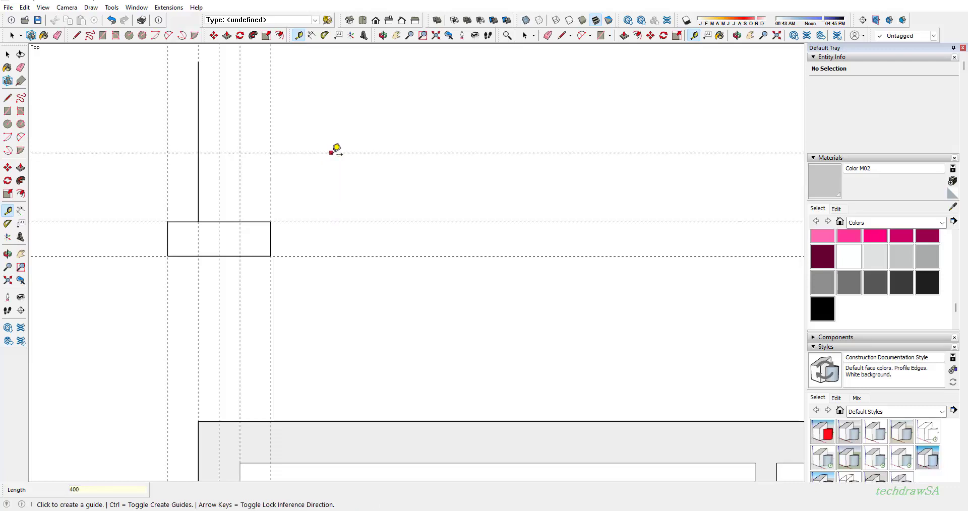
Add two more horizontal guides above the 400 mm one, each offset 120 mm upwards from the previous guide
left_click(337, 151)
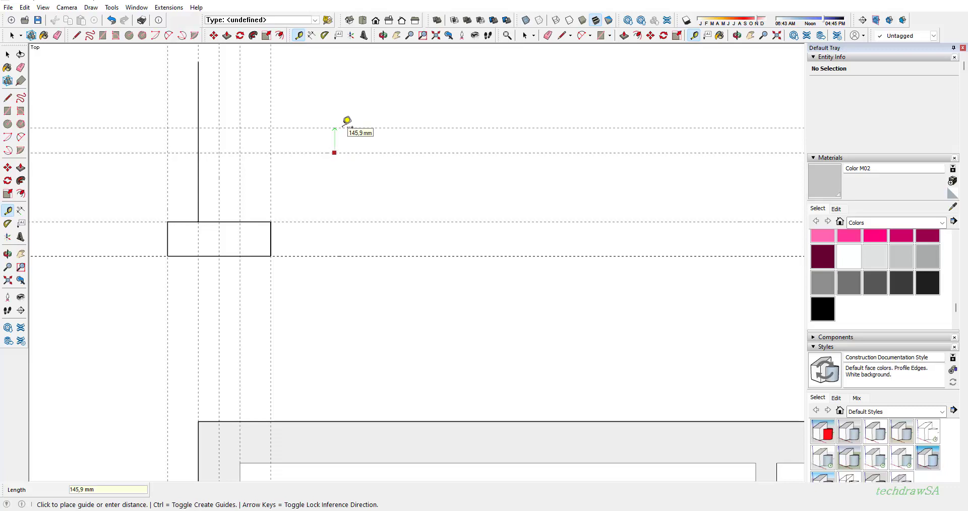
key("Return")
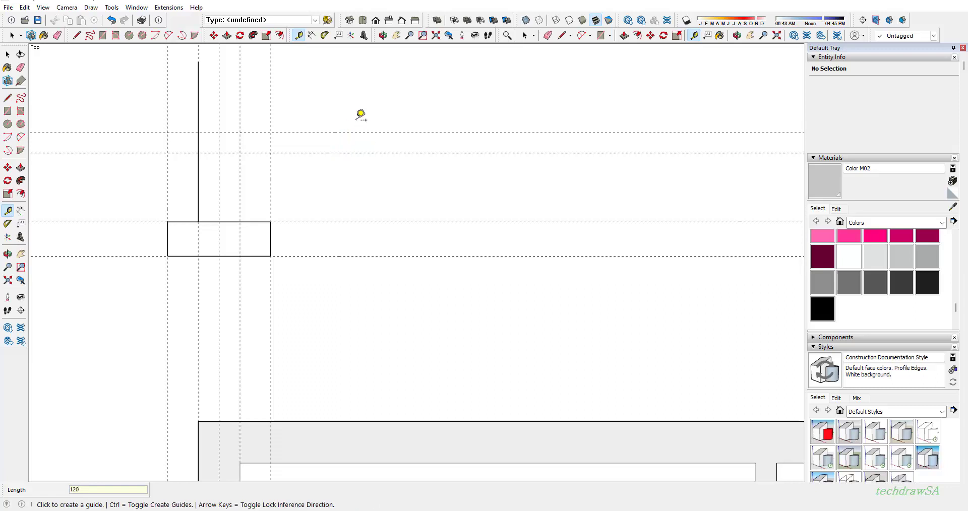
left_click(352, 131)
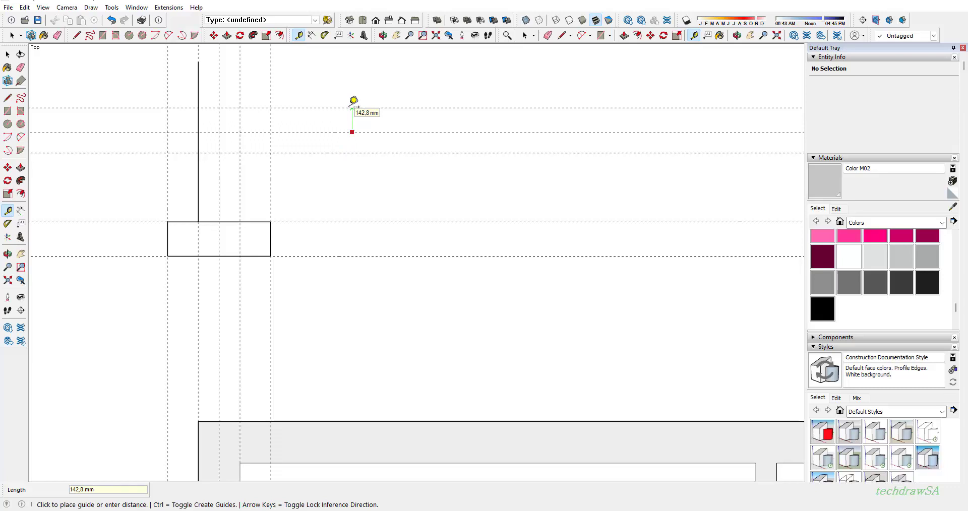
key("Return")
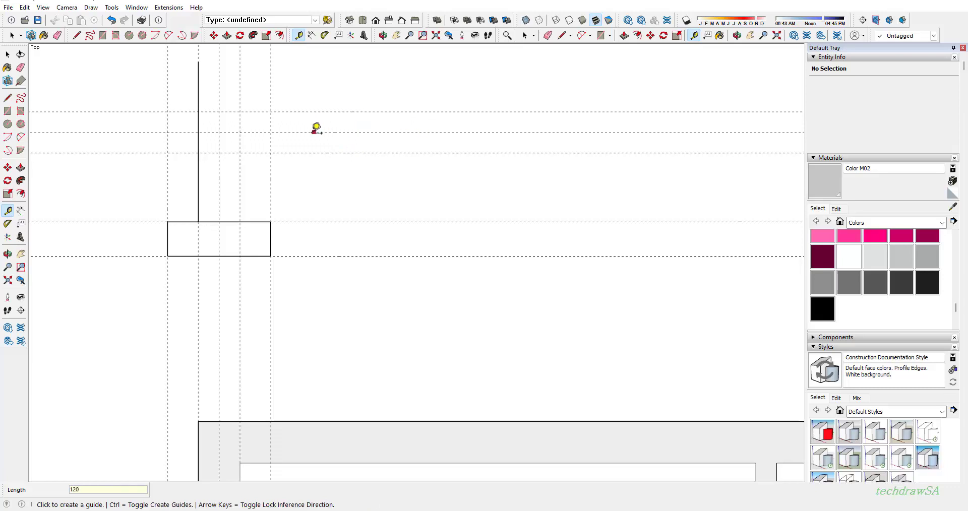
Draw the foundation wall's inner-face line 520 mm up from the footing's top edge to the middle of the three new guides
left_click(8, 98)
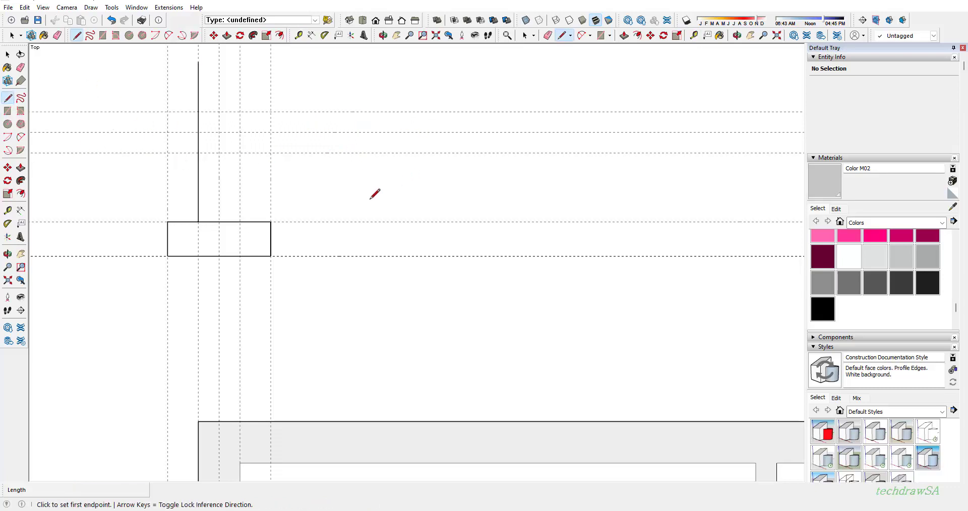
left_click(240, 222)
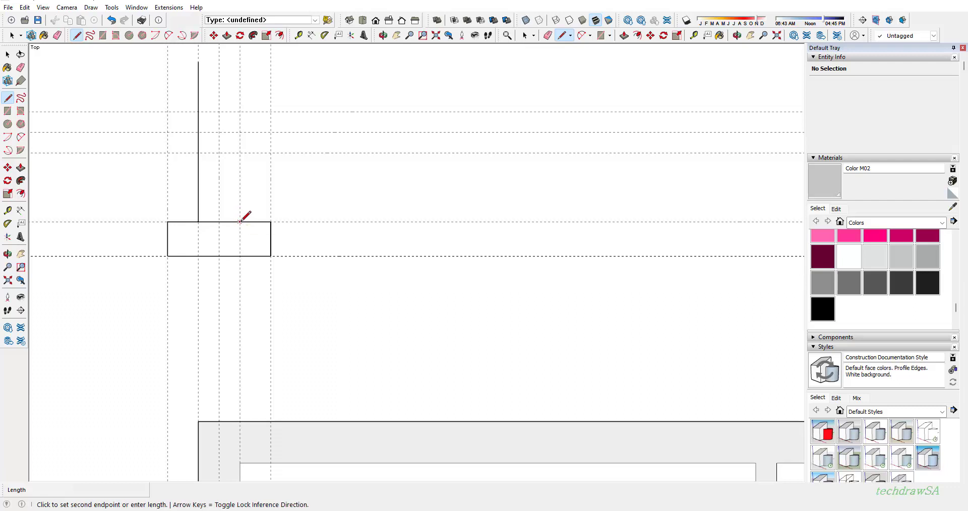
left_click(241, 132)
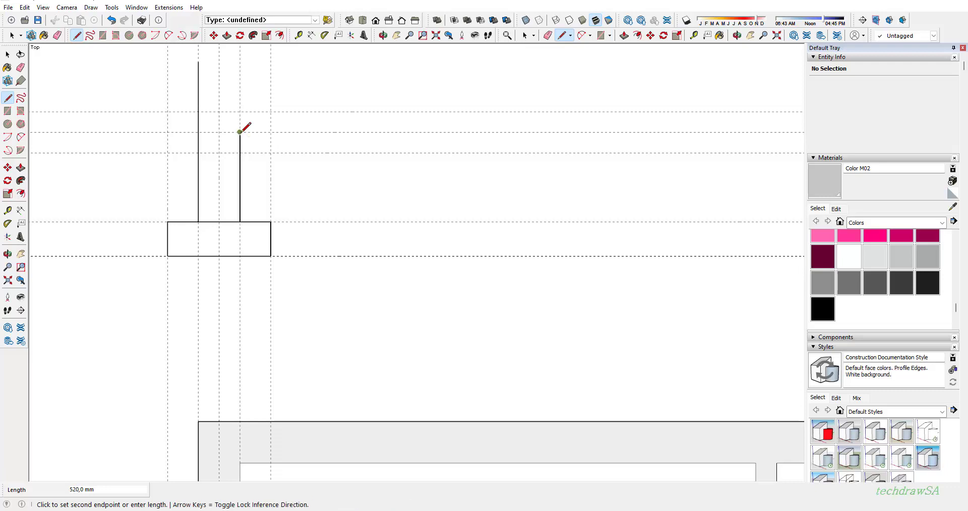
key("Escape")
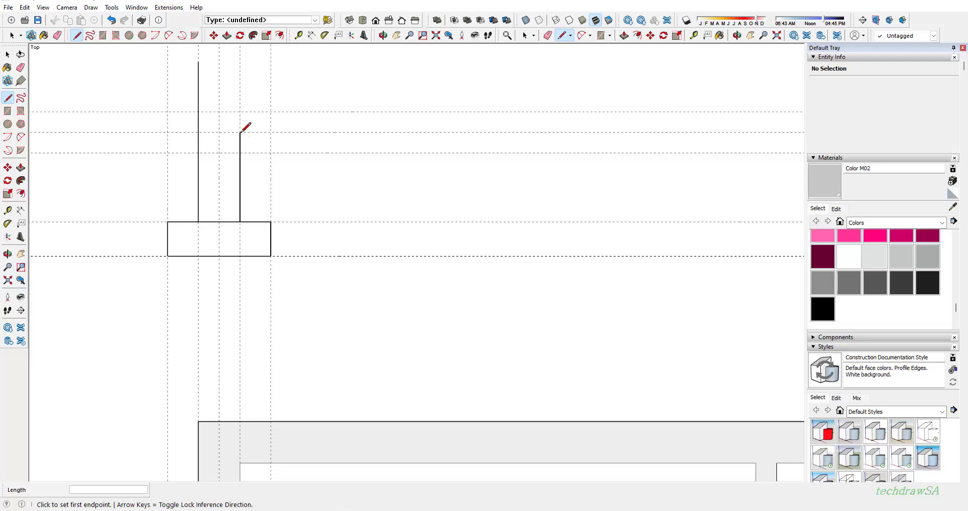
Draw a horizontal line about 3000 mm long from the wall's inner face into the house, along the lowest of the three new guides
left_click(244, 152)
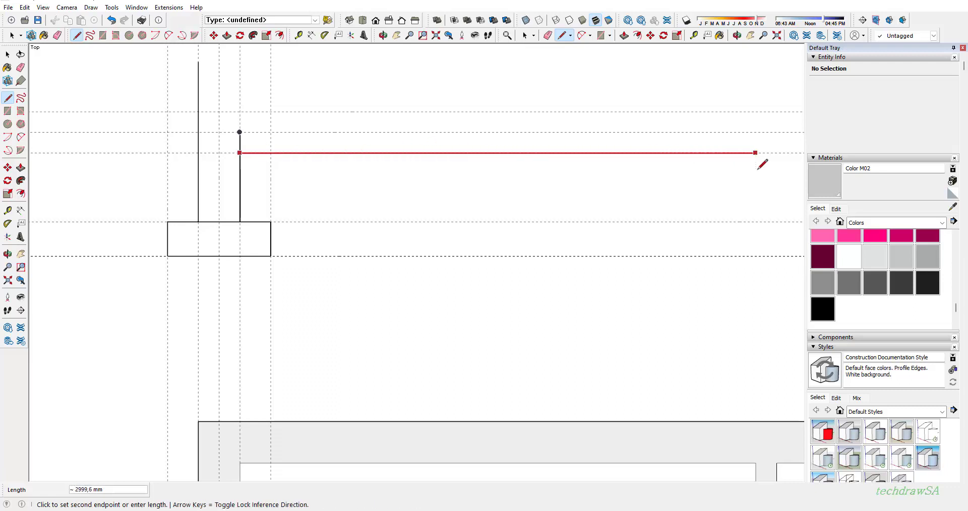
left_click(757, 153)
key("Escape")
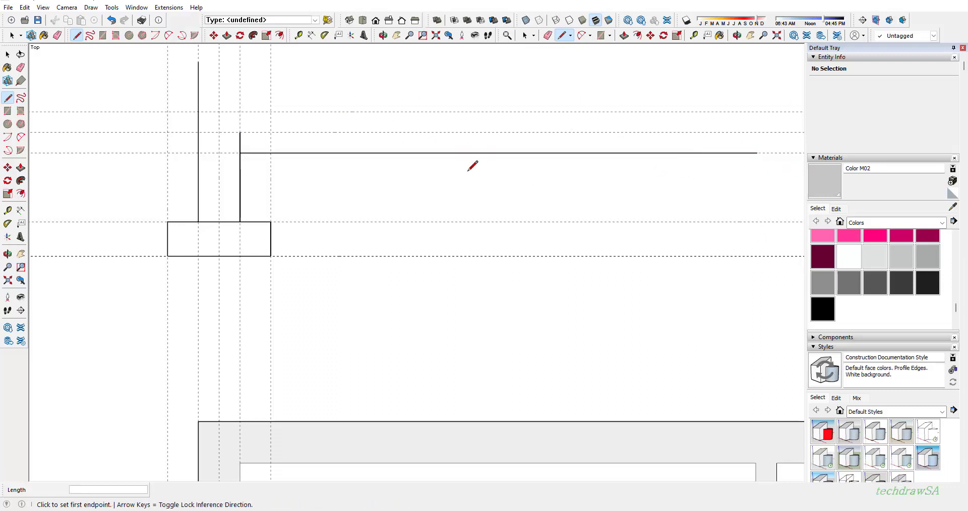
Draw the 120 mm thick floor slab outline between the upper two guides, starting at the wall's centre guide and leaving the far end open
left_click(219, 132)
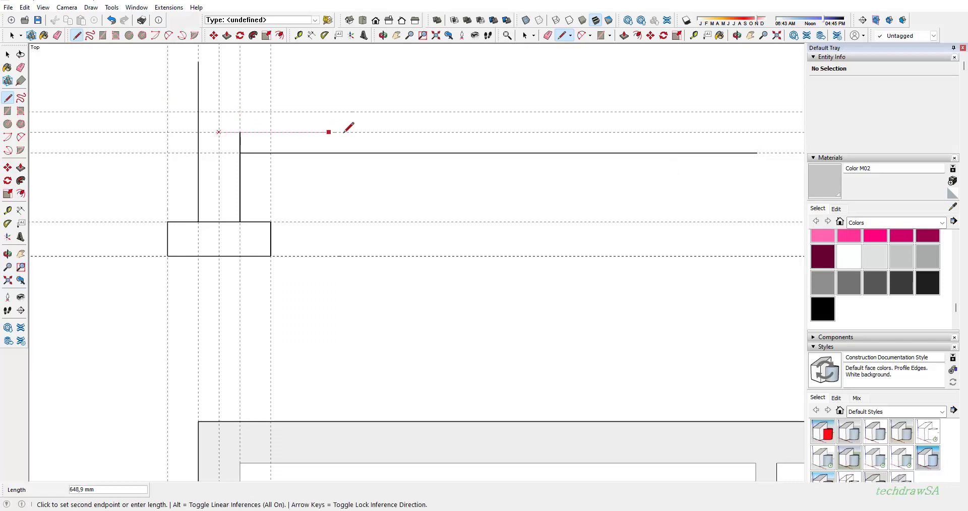
left_click(758, 150)
key("Escape")
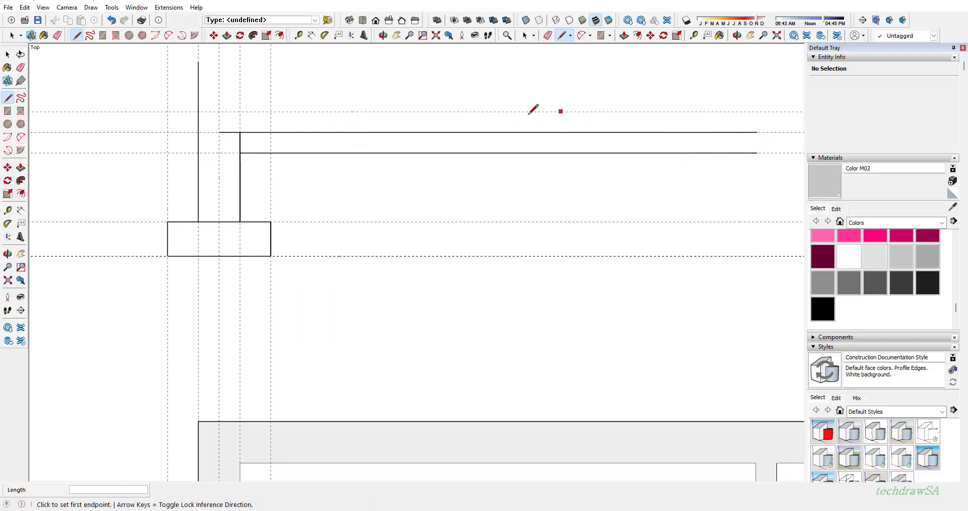
left_click(218, 132)
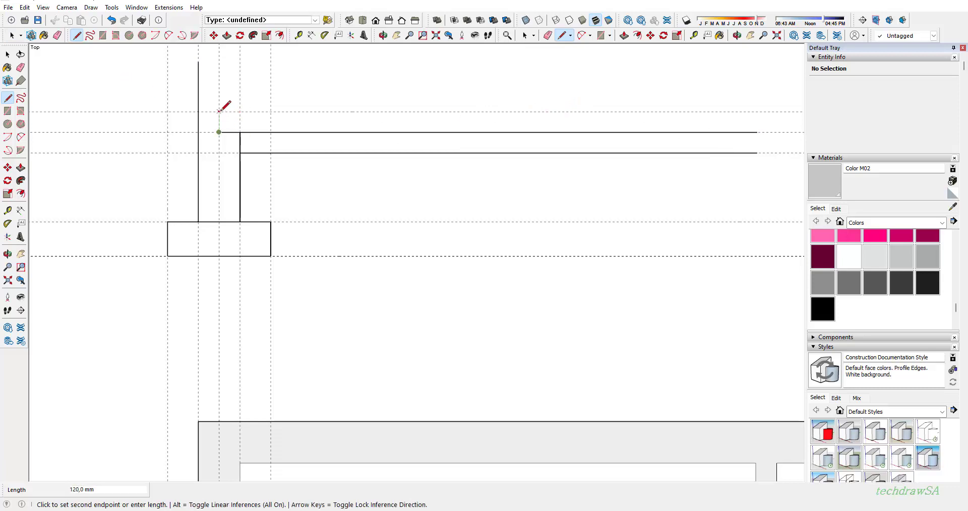
left_click(218, 111)
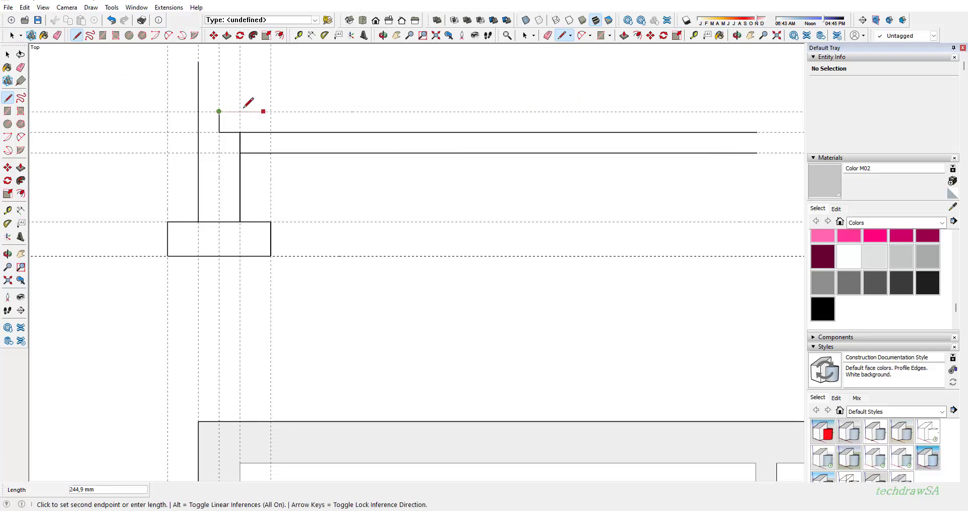
left_click(758, 110)
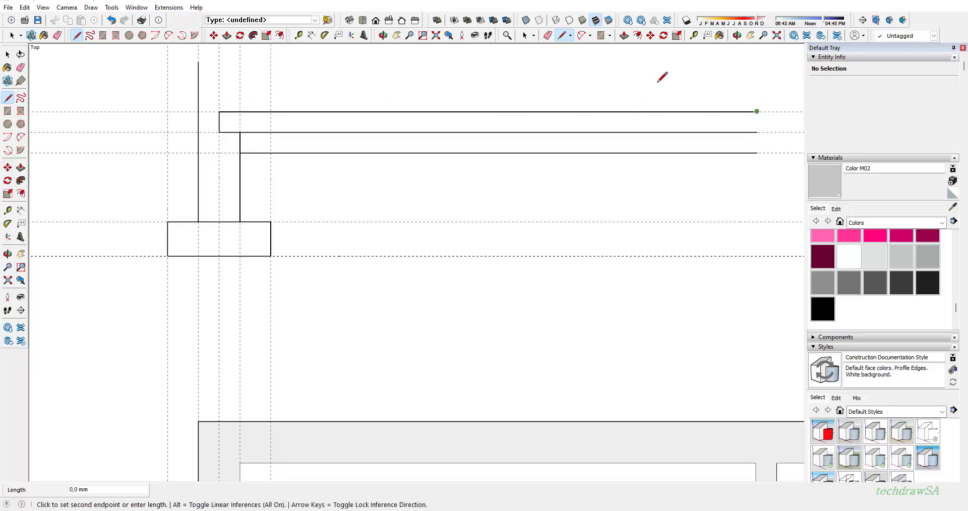
key("Escape")
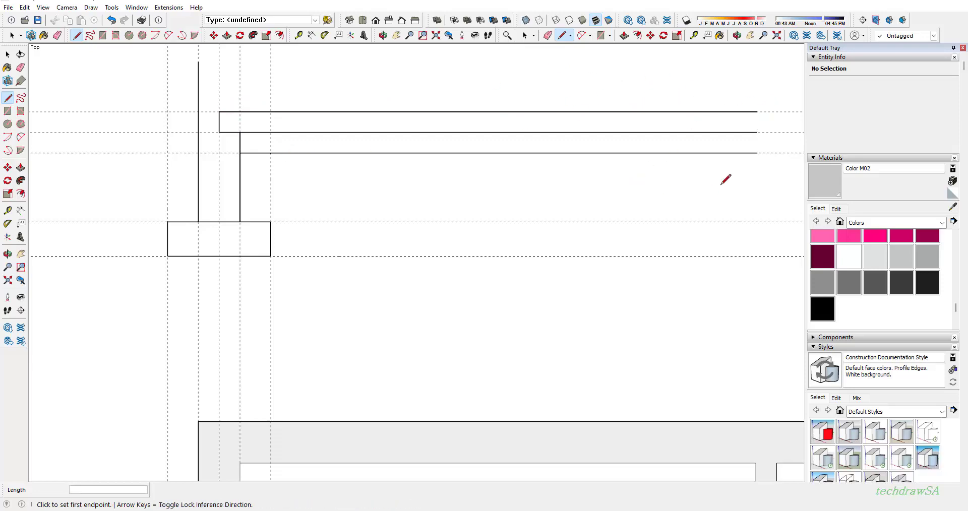
Draw the wall's inner-face line about 288 mm up from the slab's top edge, level with the end of the outer-face line
scroll(731, 177, "down", 4)
scroll(586, 118, "up", 2)
scroll(585, 118, "up", 1)
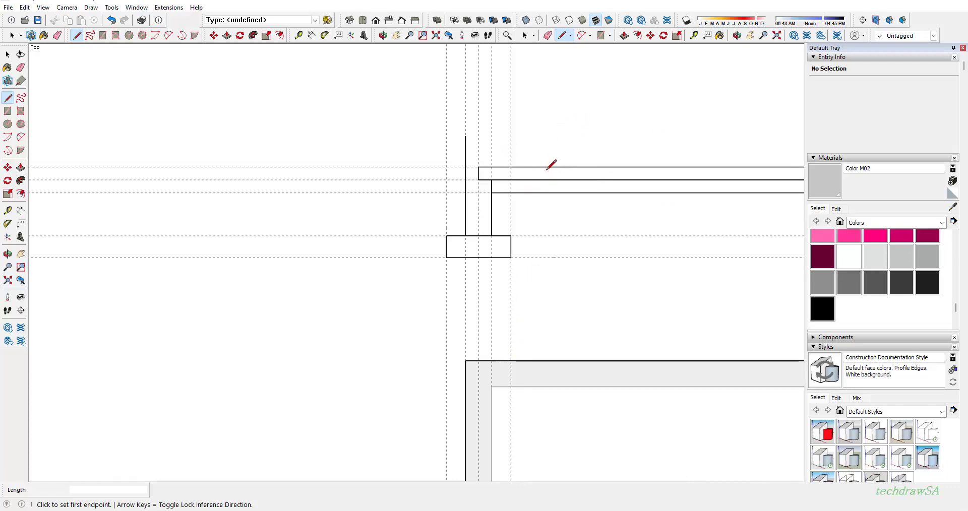
left_click(492, 166)
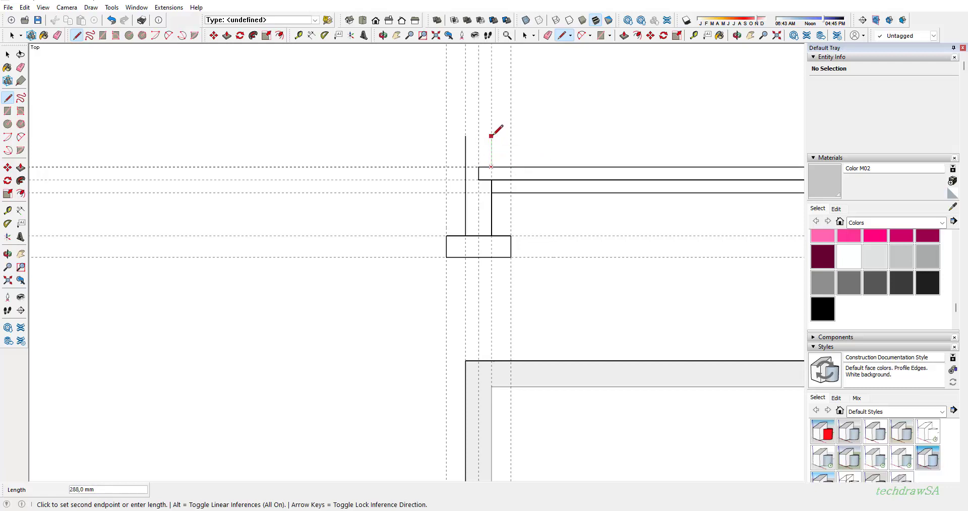
left_click(491, 136)
key("Escape")
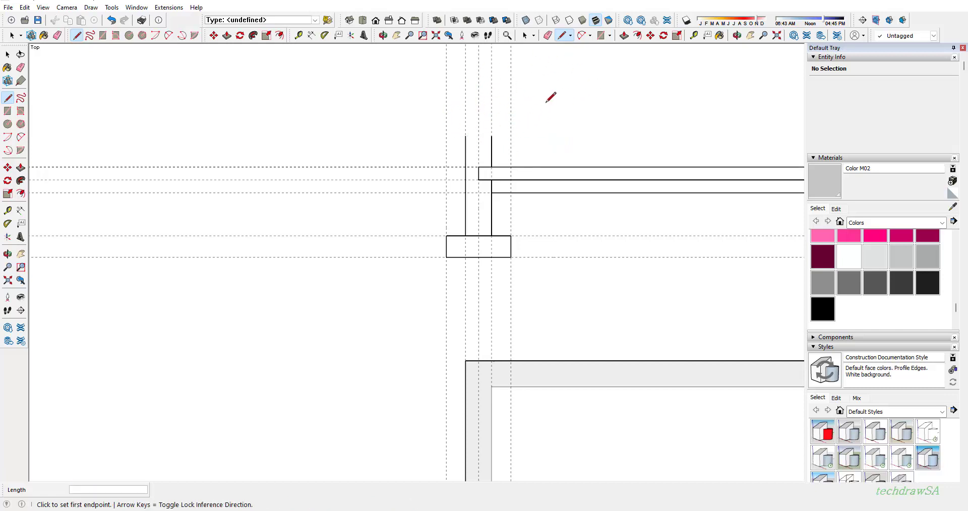
Draw the outside ground line from the wall's outer face away from the house, along the guide 400 mm above the footing
scroll(528, 151, "up", 2)
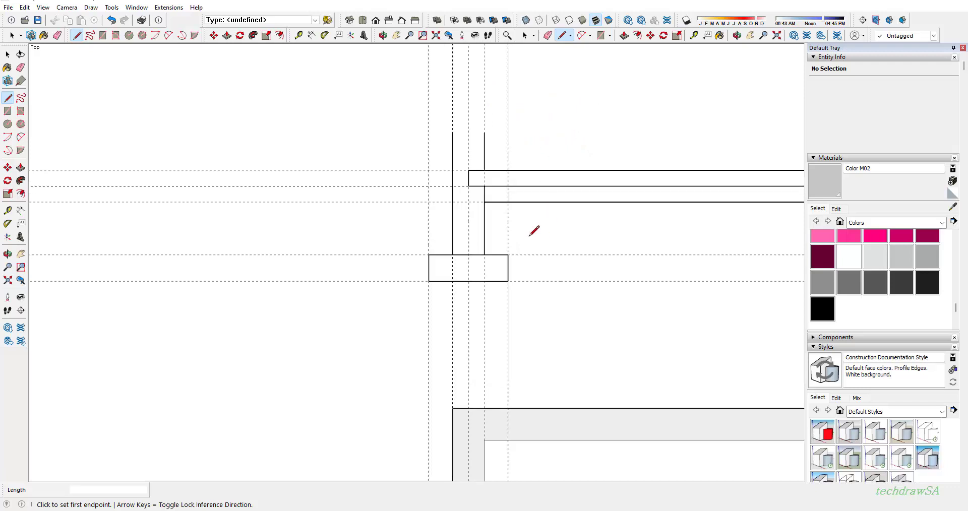
scroll(530, 235, "up", 2)
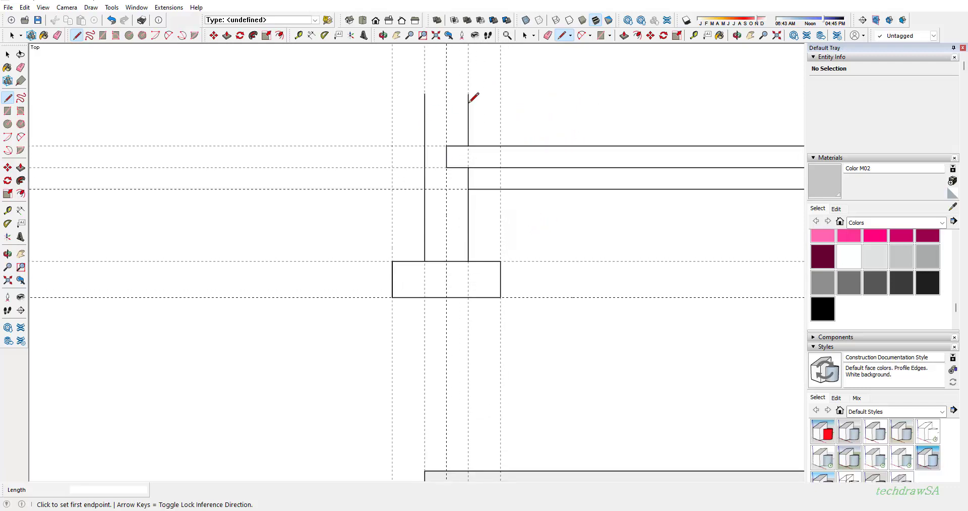
left_click(424, 190)
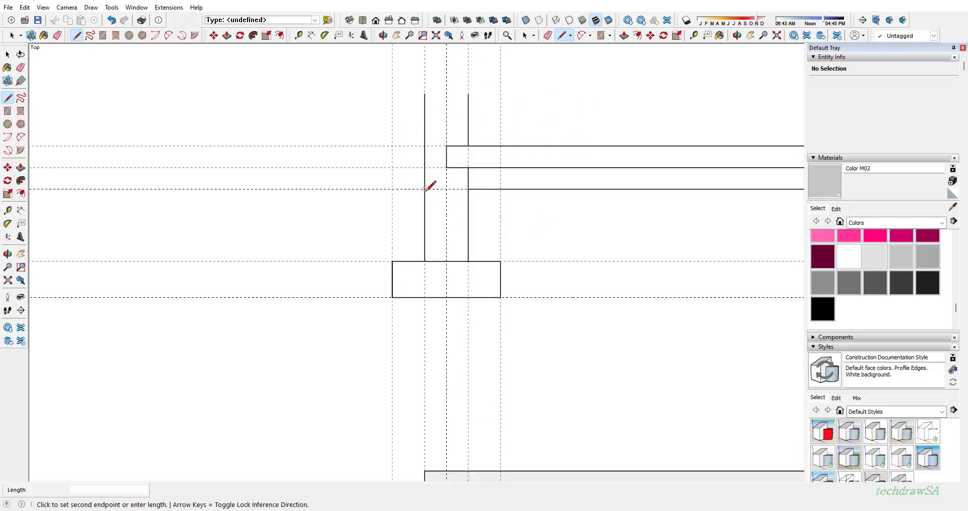
left_click(223, 189)
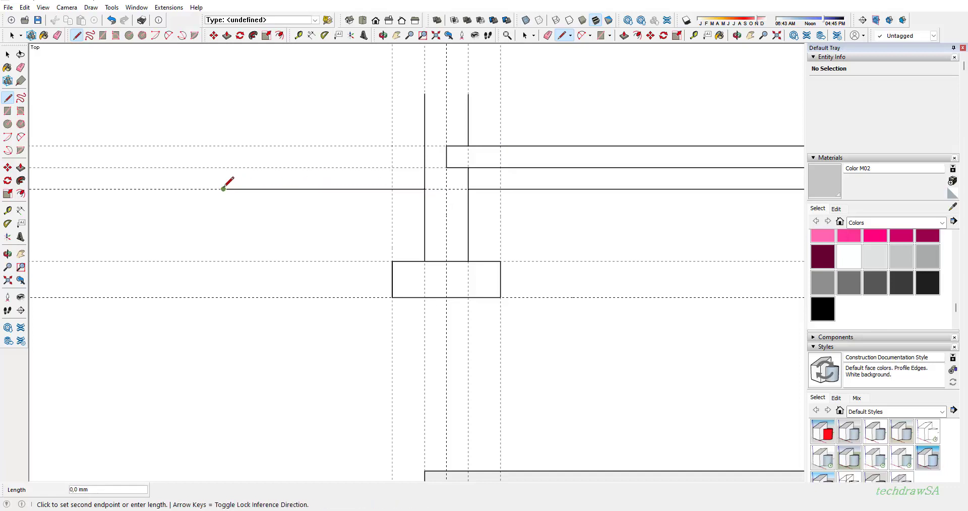
key("Escape")
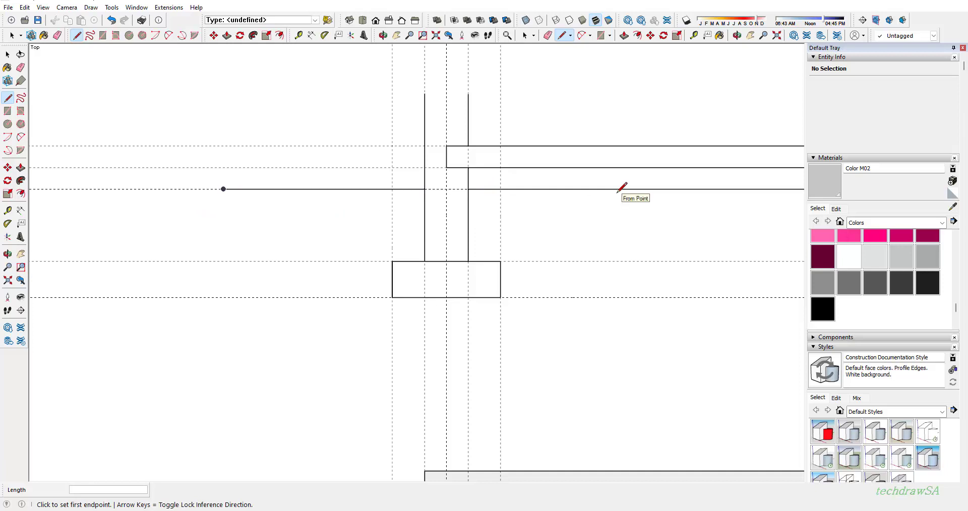
Draw a zigzag of nine diagonal lines between the slab's underside and the line below it, starting at the wall's inner face
left_click(468, 189)
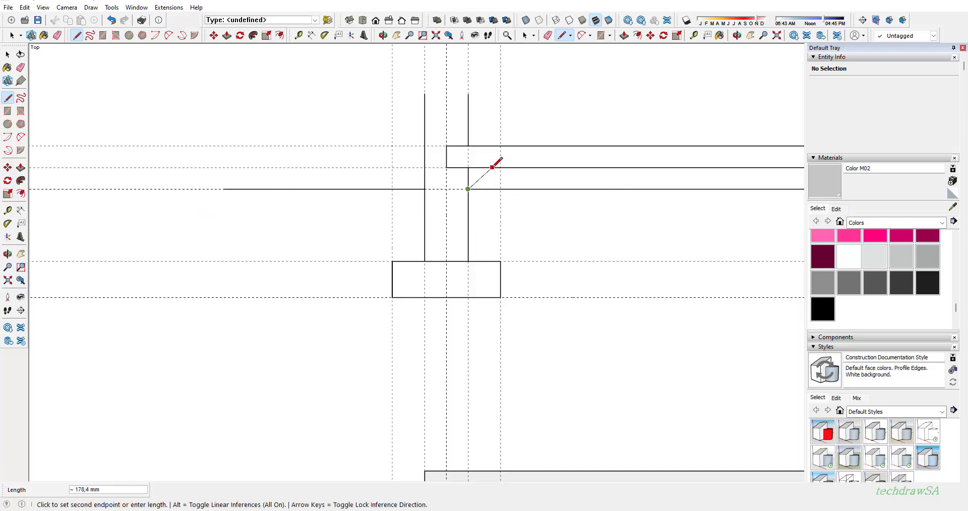
left_click(511, 189)
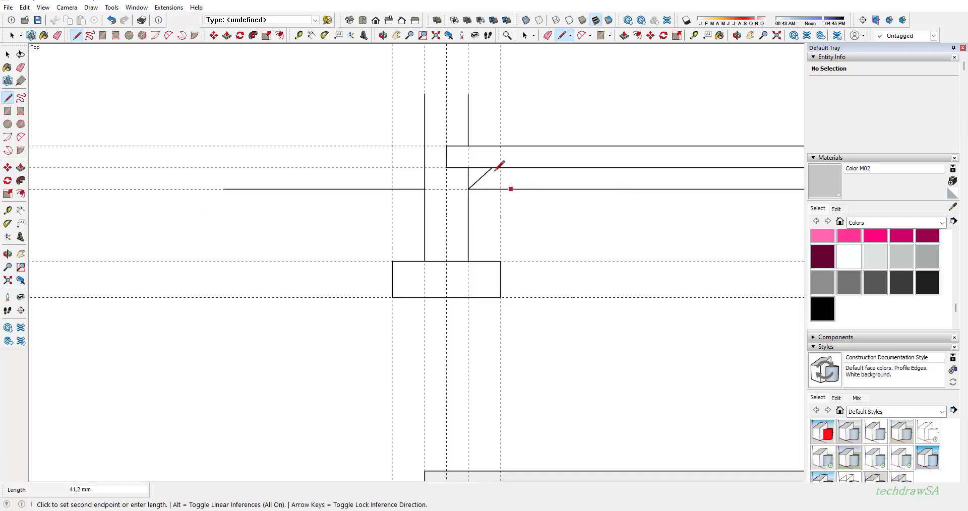
left_click(492, 167)
left_click(511, 190)
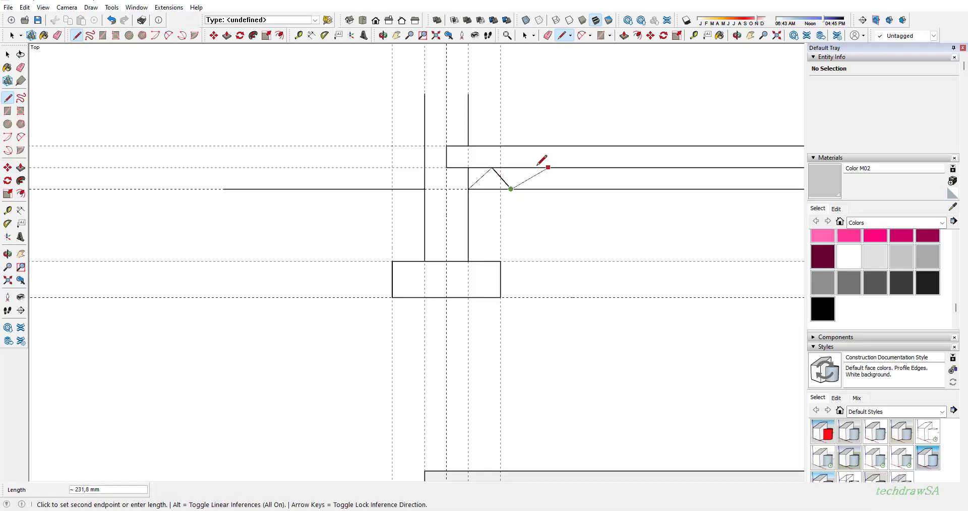
left_click(536, 168)
left_click(555, 189)
left_click(555, 189)
left_click(580, 167)
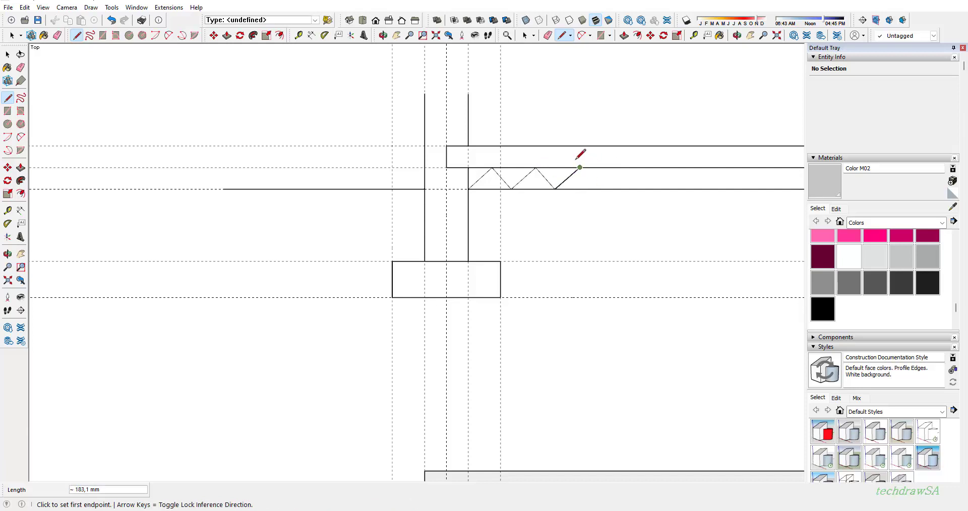
left_click(580, 167)
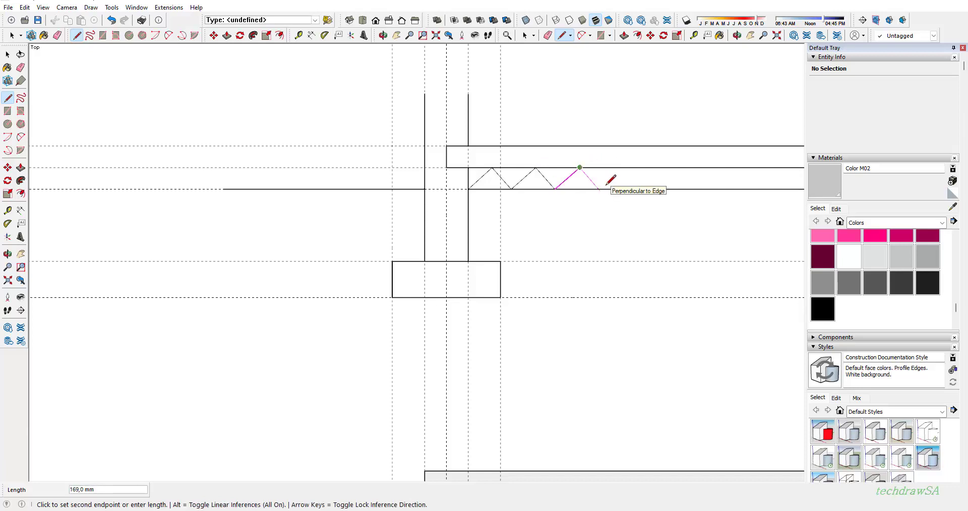
left_click(627, 168)
left_click(627, 167)
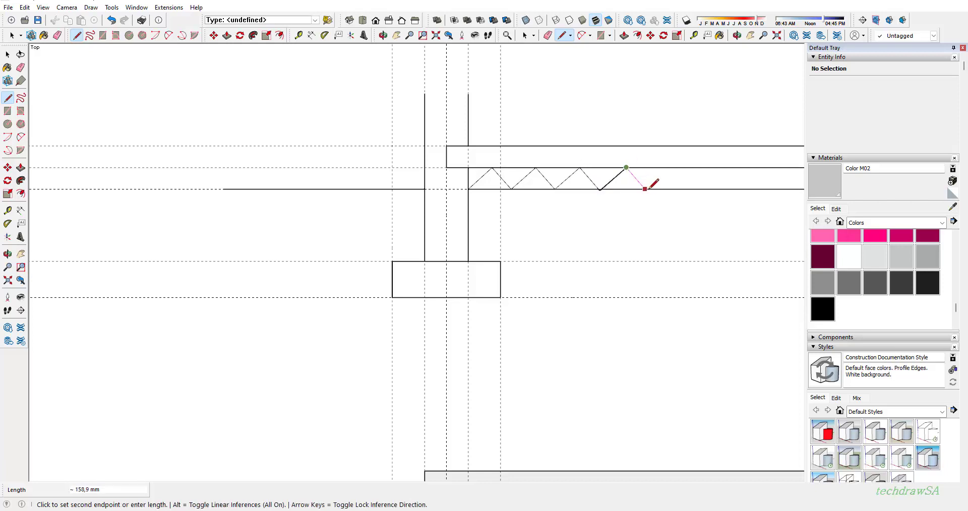
left_click(646, 189)
left_click(646, 189)
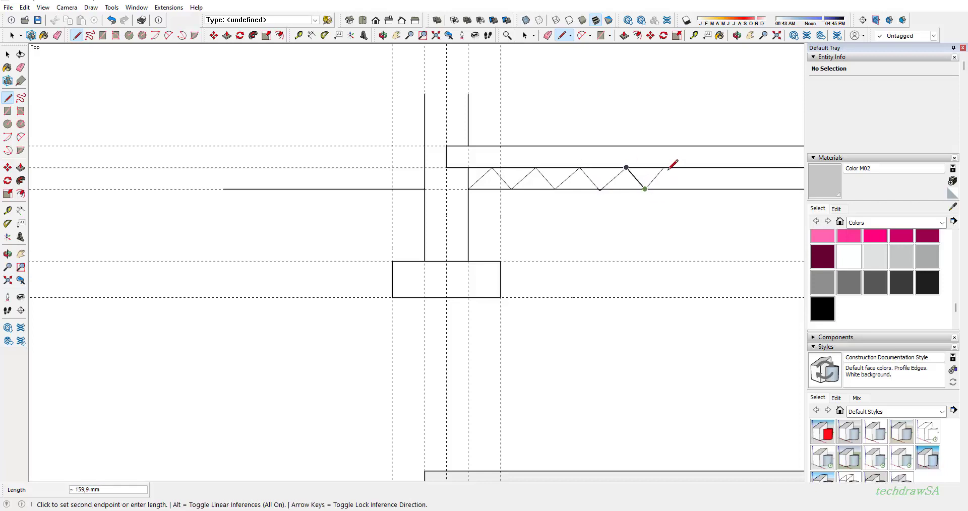
left_click(668, 167)
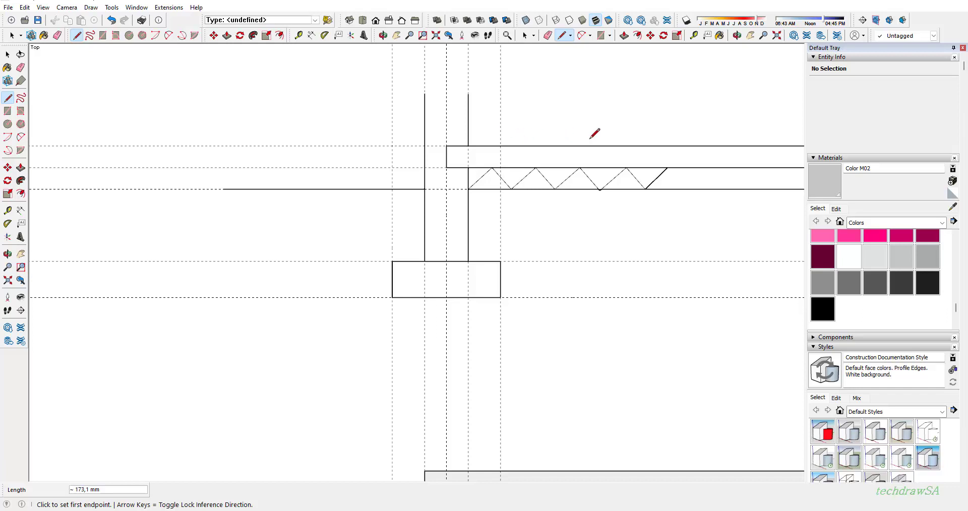
Place a horizontal guide 20 mm above the floor slab's top edge
scroll(527, 121, "up", 2)
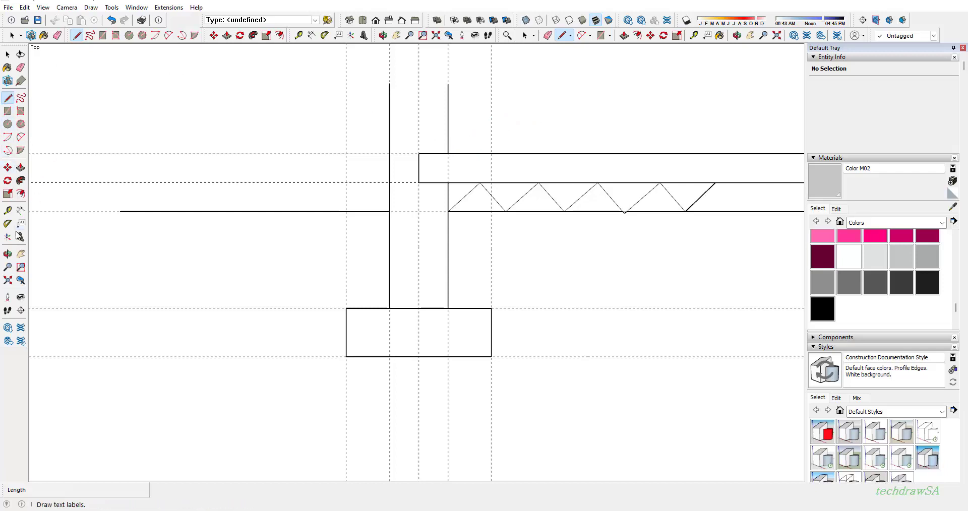
left_click(7, 210)
left_click(236, 152)
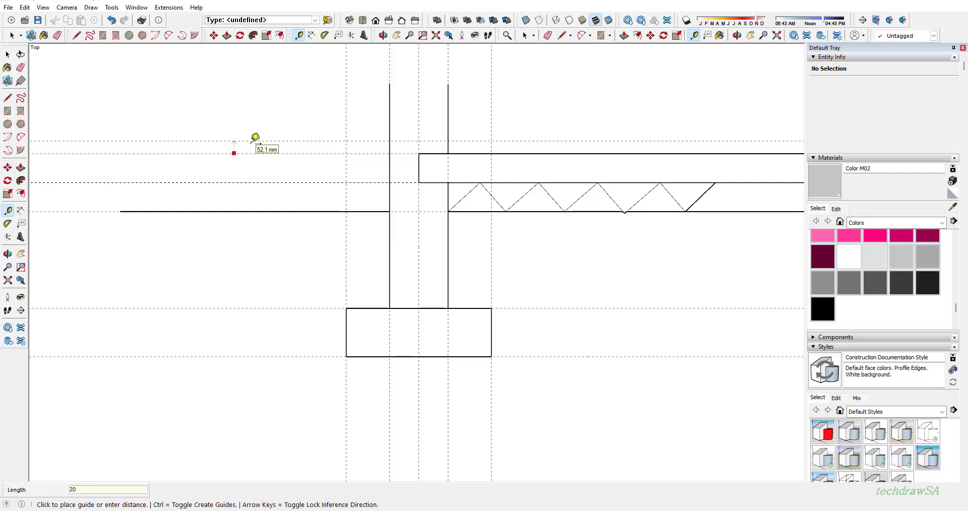
key("Return")
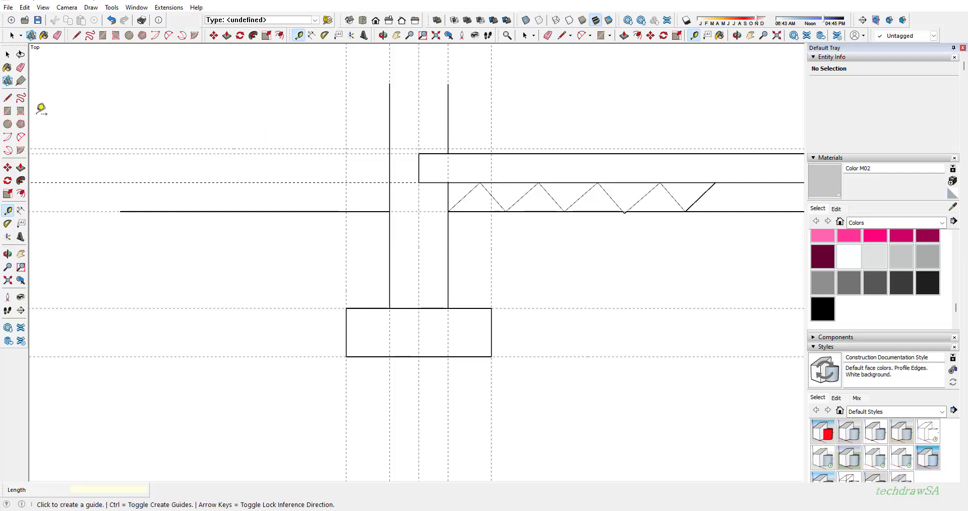
Draw a floor finish line about 1411 mm long on the guide above the slab, starting at the wall's inner face
left_click(7, 97)
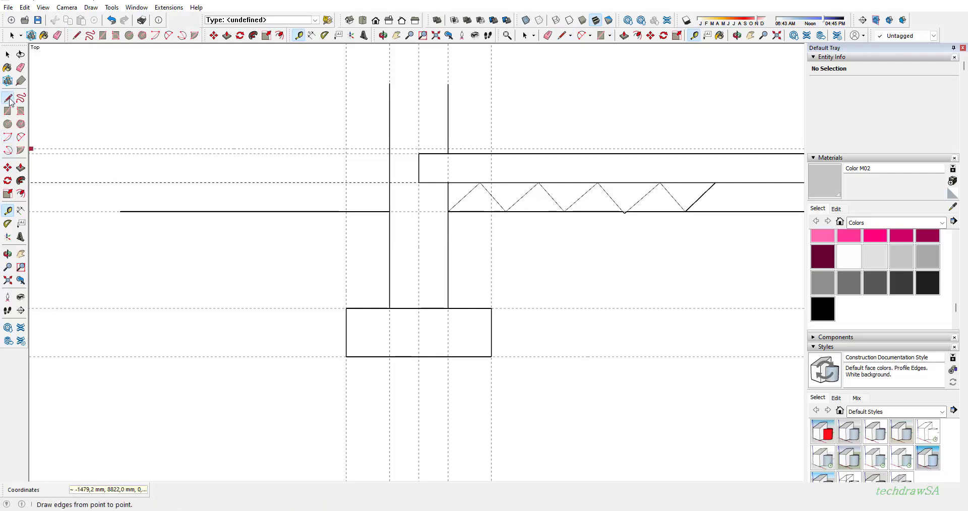
left_click(448, 149)
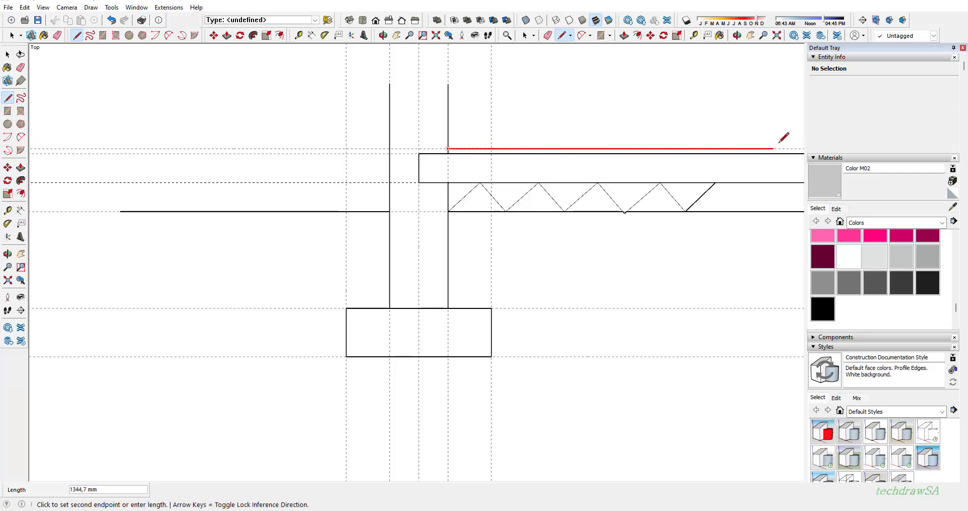
left_click(822, 159)
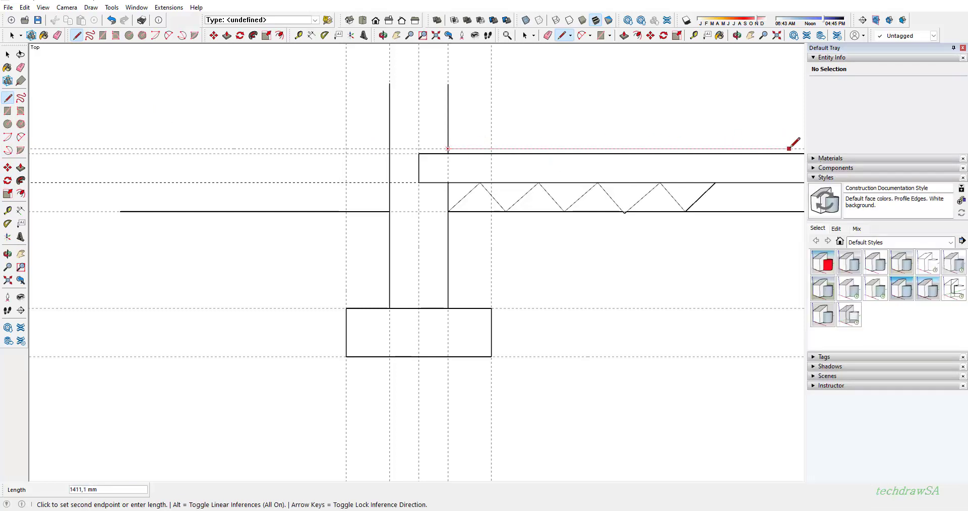
left_click(790, 150)
key("Escape")
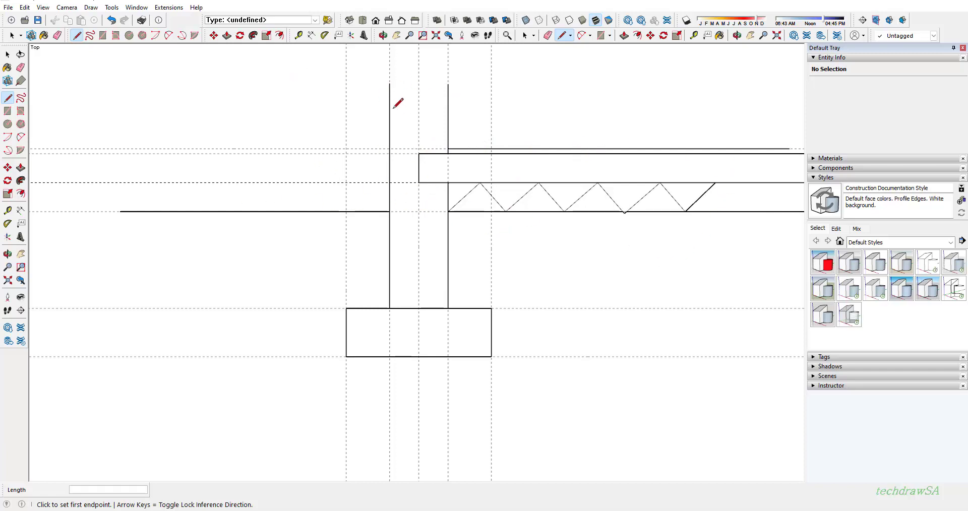
Examine how the section's footing, foundation wall and slab line up with the outer and partition walls of the floor plan below
scroll(463, 97, "down", 1)
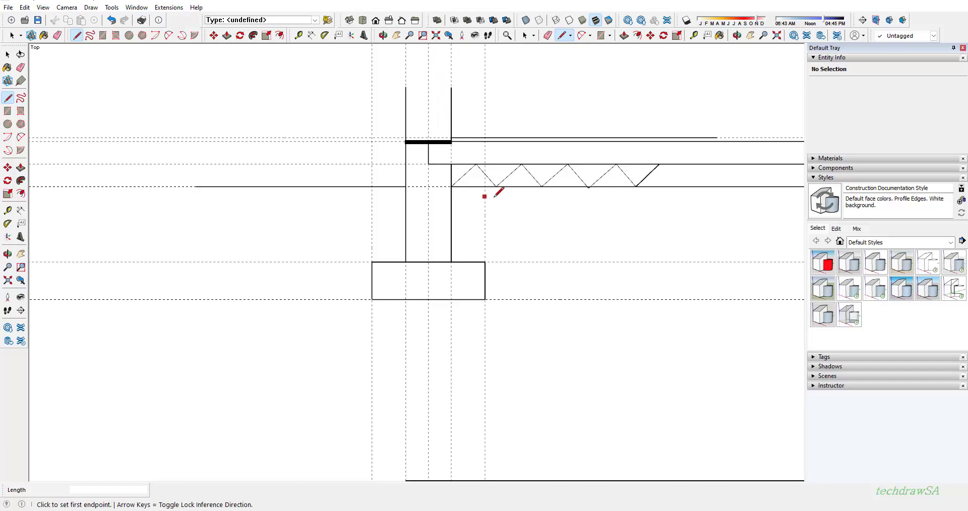
left_click(396, 34)
mouse_move(555, 331)
left_mouse_down()
mouse_move(365, 214)
mouse_move(484, 310)
mouse_move(498, 315)
mouse_move(503, 303)
left_mouse_up()
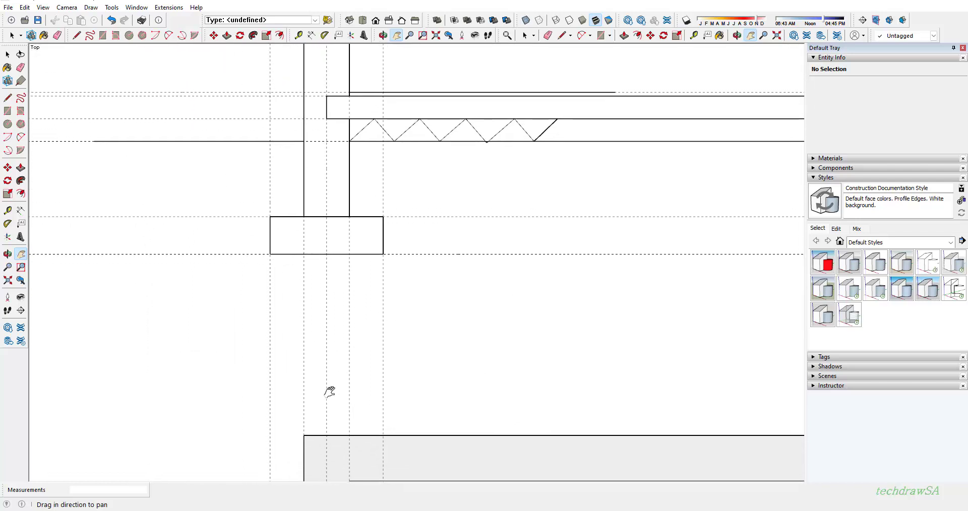
left_click_drag(443, 279, 413, 316)
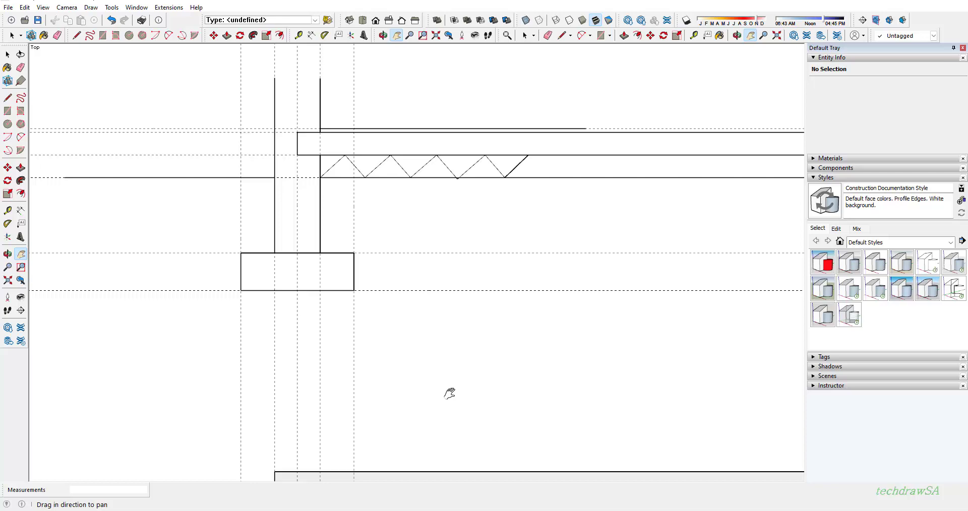
left_click_drag(474, 457, 462, 304)
left_click_drag(452, 430, 453, 344)
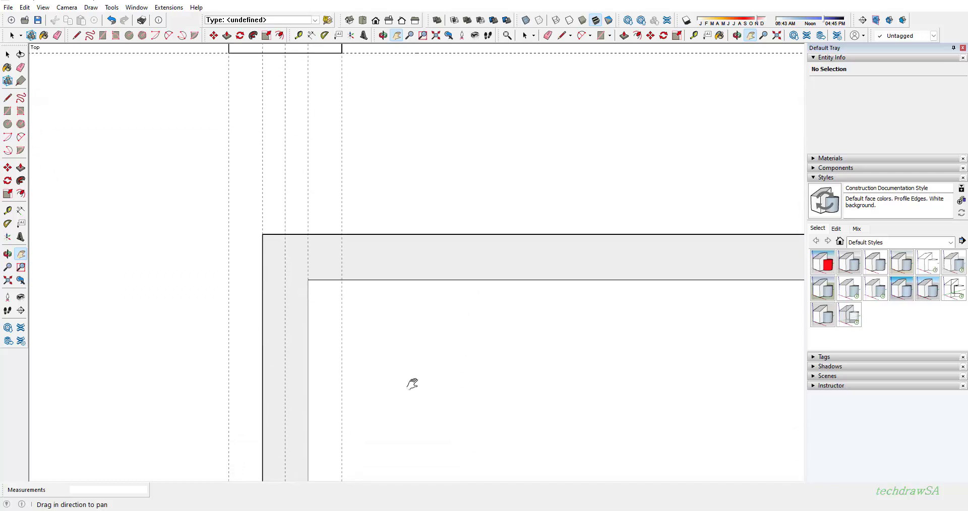
scroll(393, 324, "down", 5)
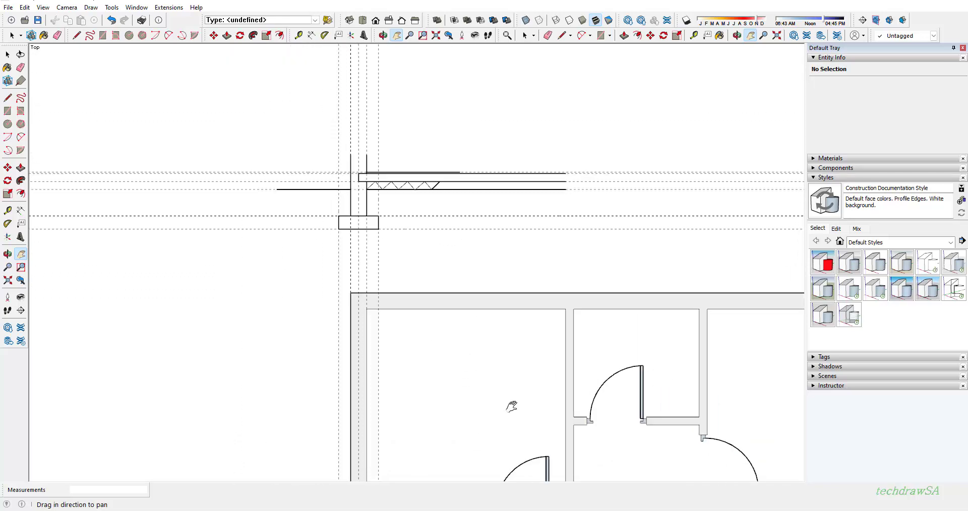
left_click_drag(448, 336, 414, 268)
scroll(284, 177, "up", 4)
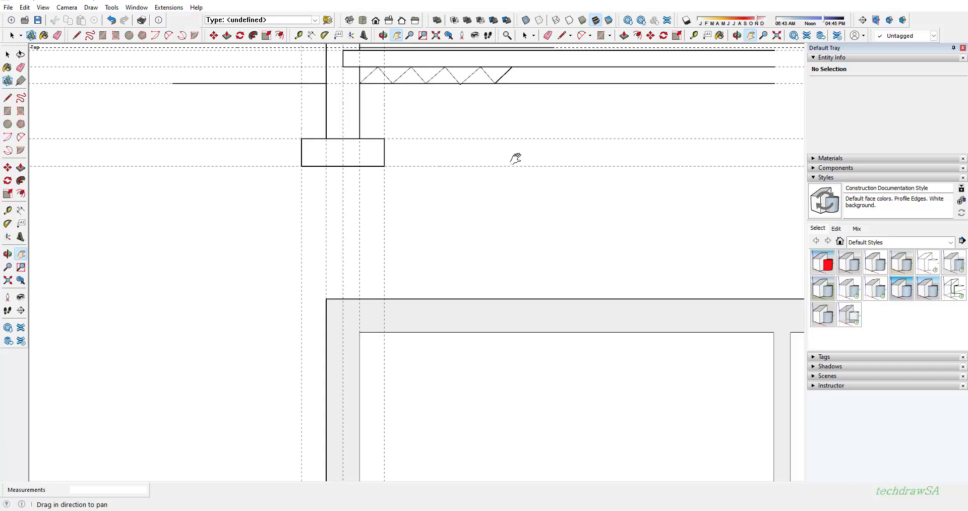
left_click_drag(338, 67, 344, 132)
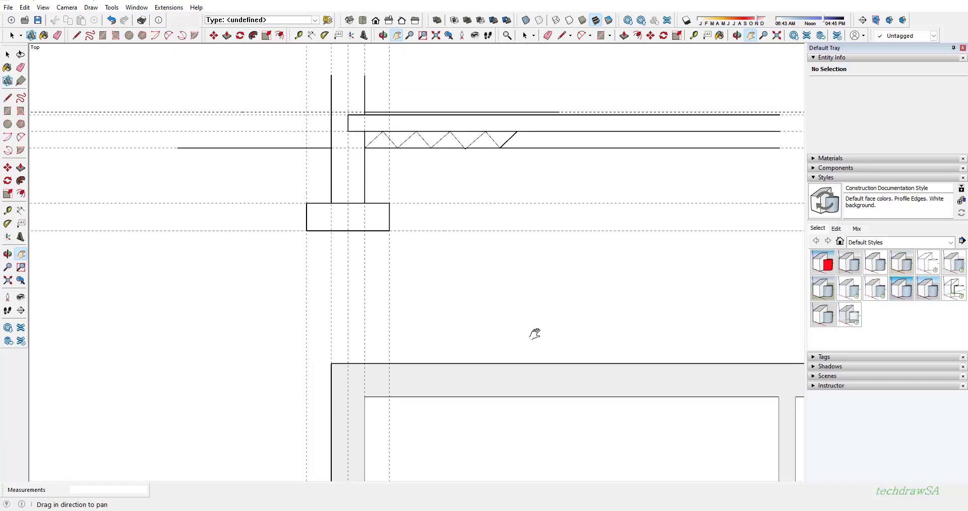
scroll(534, 334, "down", 2)
mouse_move(526, 329)
left_mouse_down()
mouse_move(380, 271)
mouse_move(373, 277)
left_mouse_up()
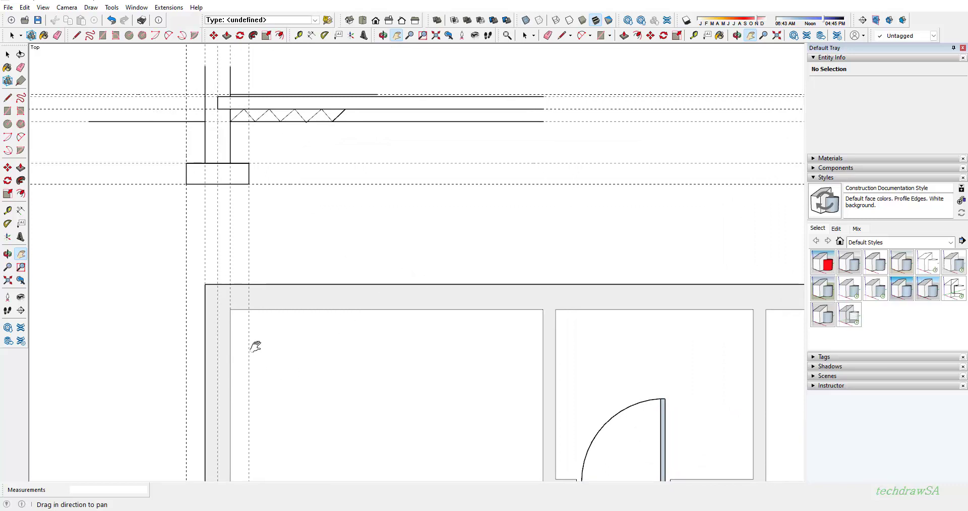